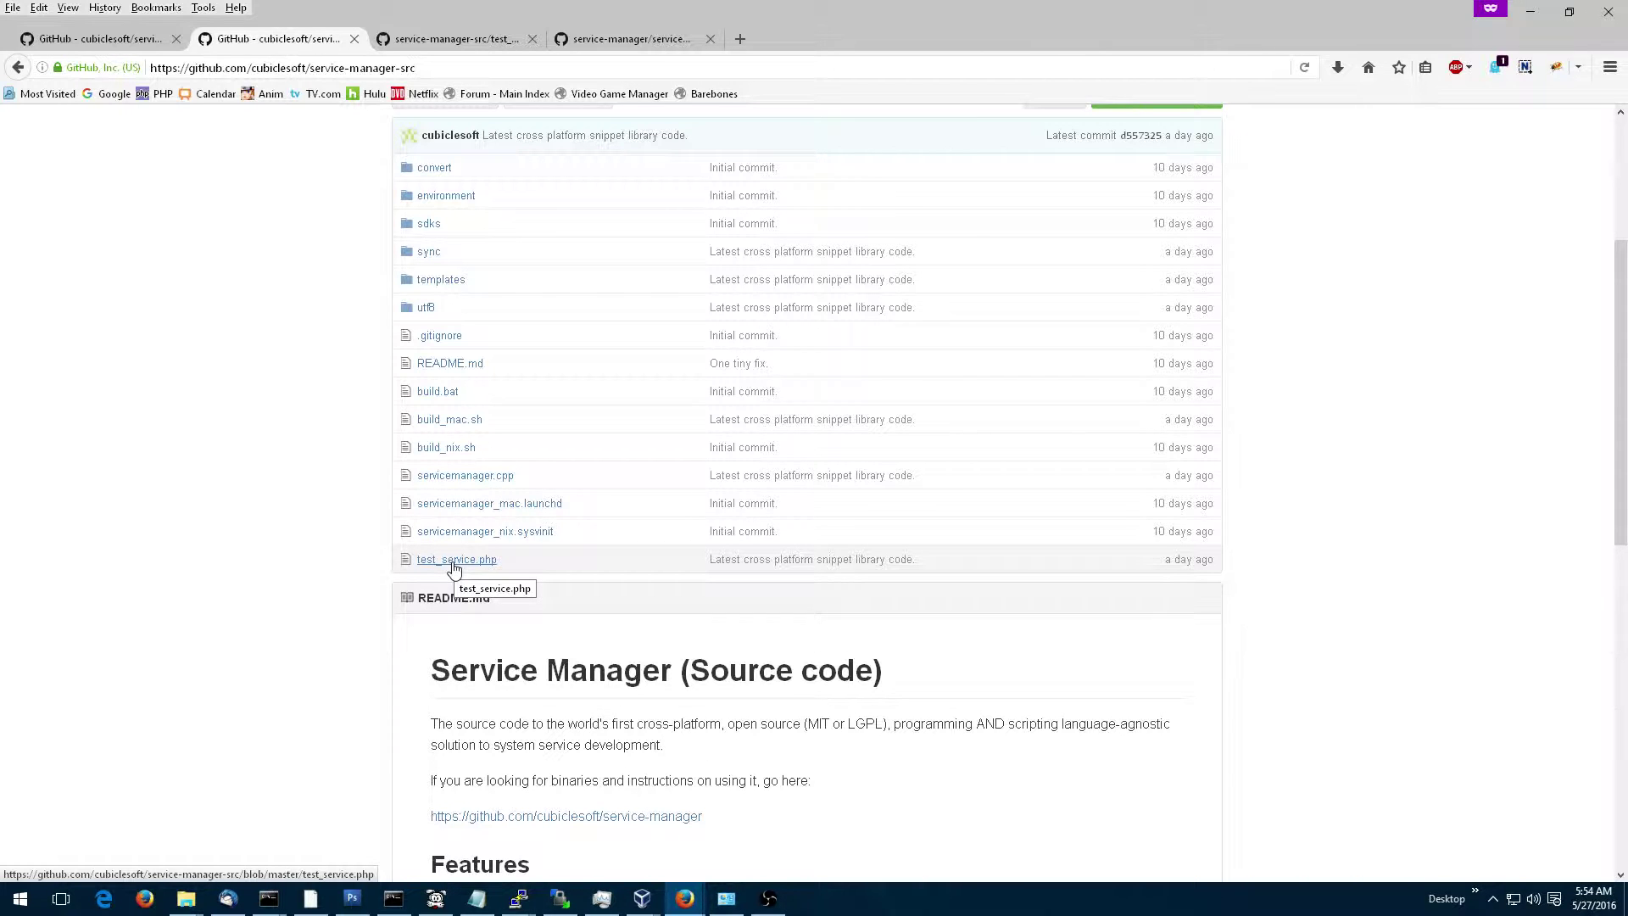
Bring the Administrator: Command Prompt window in front of Firefox.
{"action": "key", "text": "alt+Tab"}
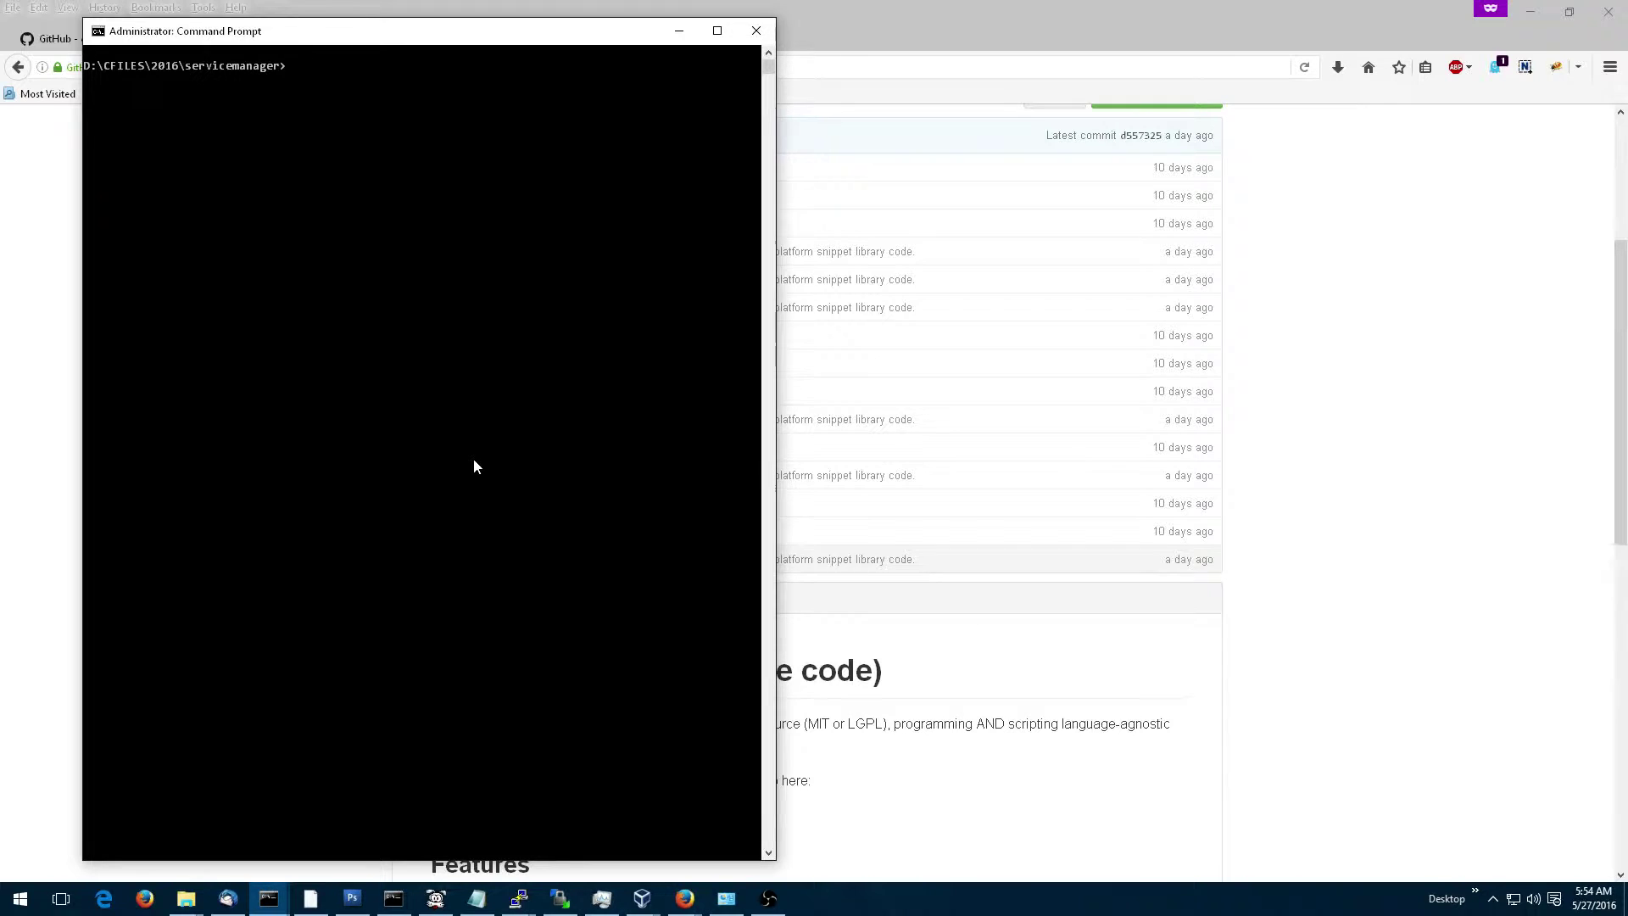
{"action": "type", "text": "php"}
{"action": "type", "text": " test_service.php install"}
Install the test service with 'php test_service.php install' and copy the resulting command output.
{"action": "key", "text": "Return"}
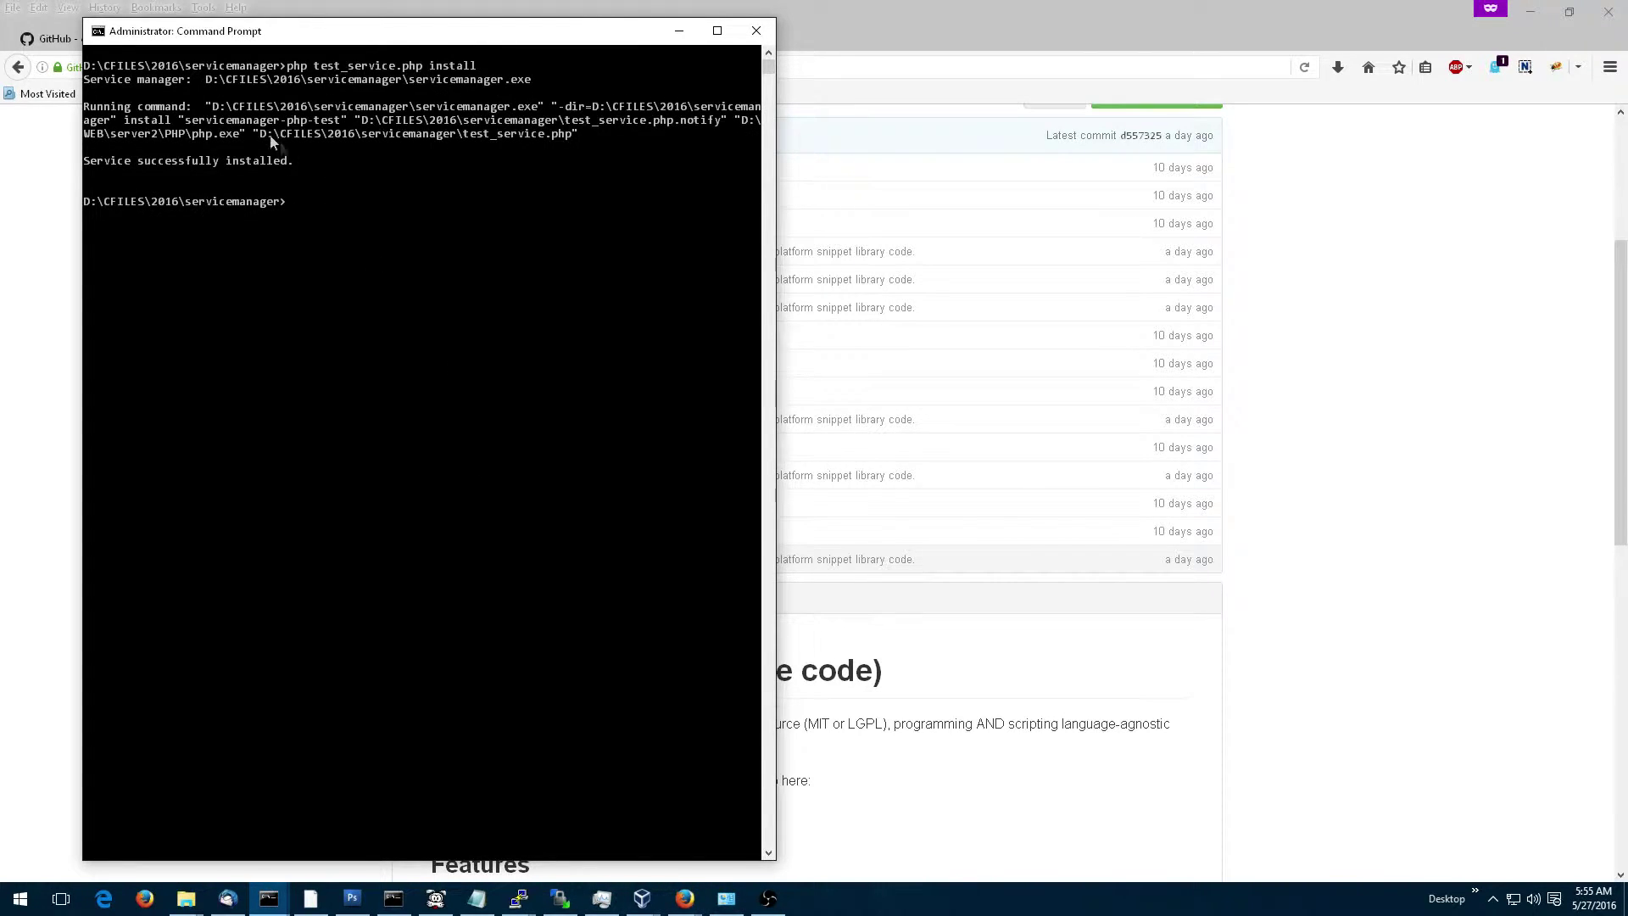
{"action": "mouse_move", "coordinate": [212, 106]}
{"action": "left_mouse_down"}
{"action": "mouse_move", "coordinate": [514, 155]}
{"action": "mouse_move", "coordinate": [575, 134]}
{"action": "left_mouse_up"}
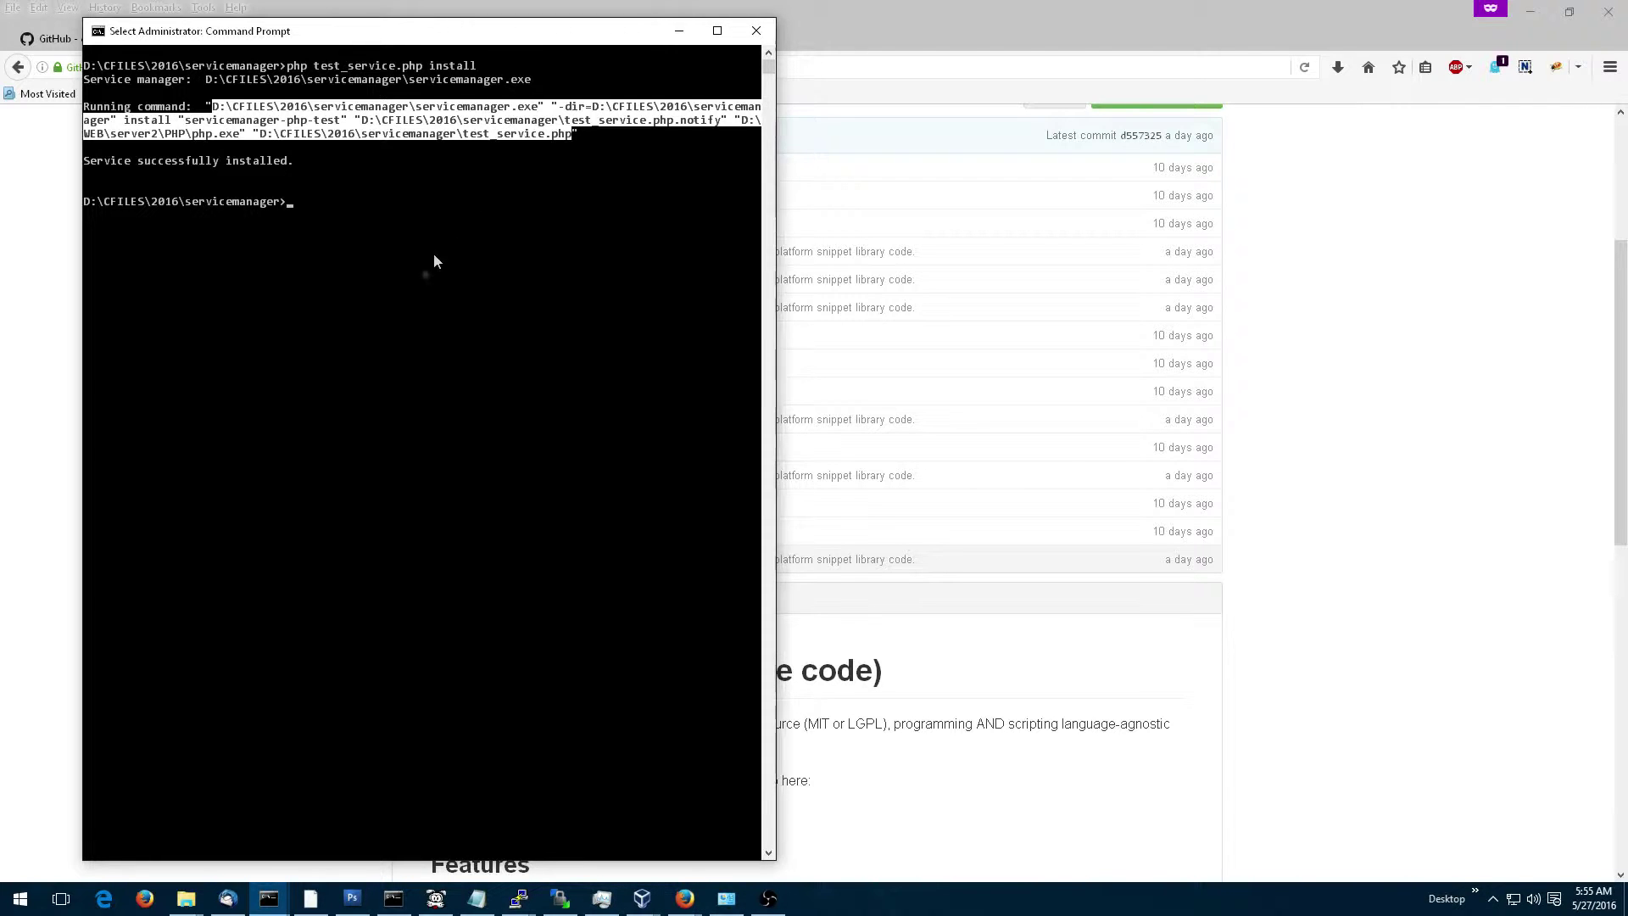
{"action": "key", "text": "ctrl+c"}
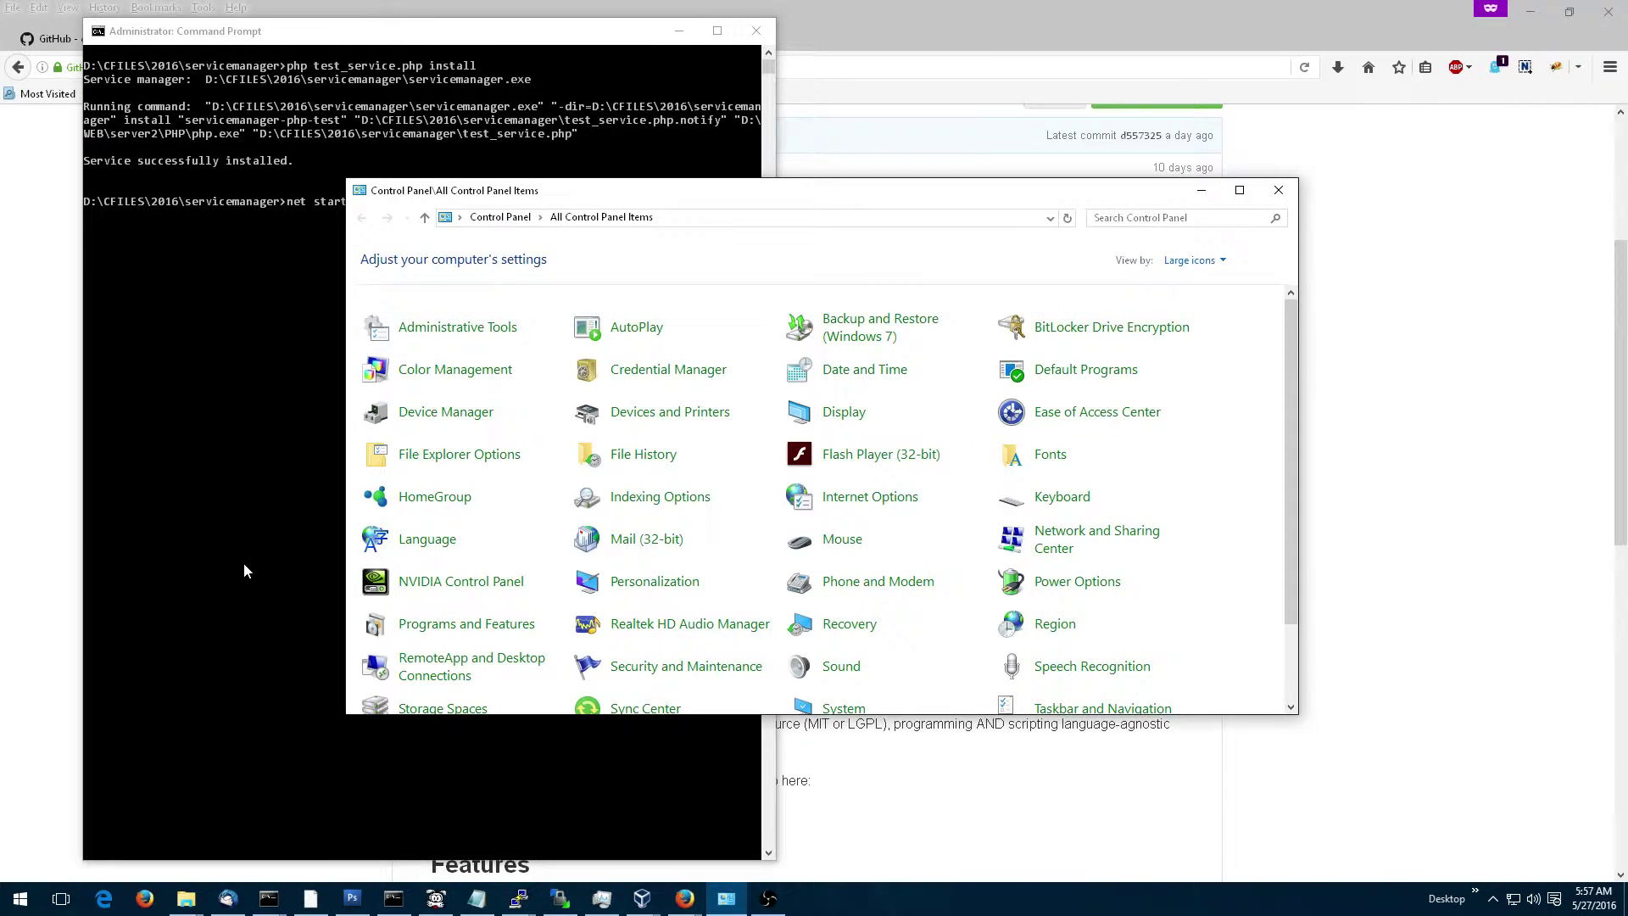
Start servicemanager-php-test from Administrative Tools > Services, then return to Command Prompt.
{"action": "left_click", "coordinate": [436, 330]}
{"action": "left_click", "coordinate": [691, 406]}
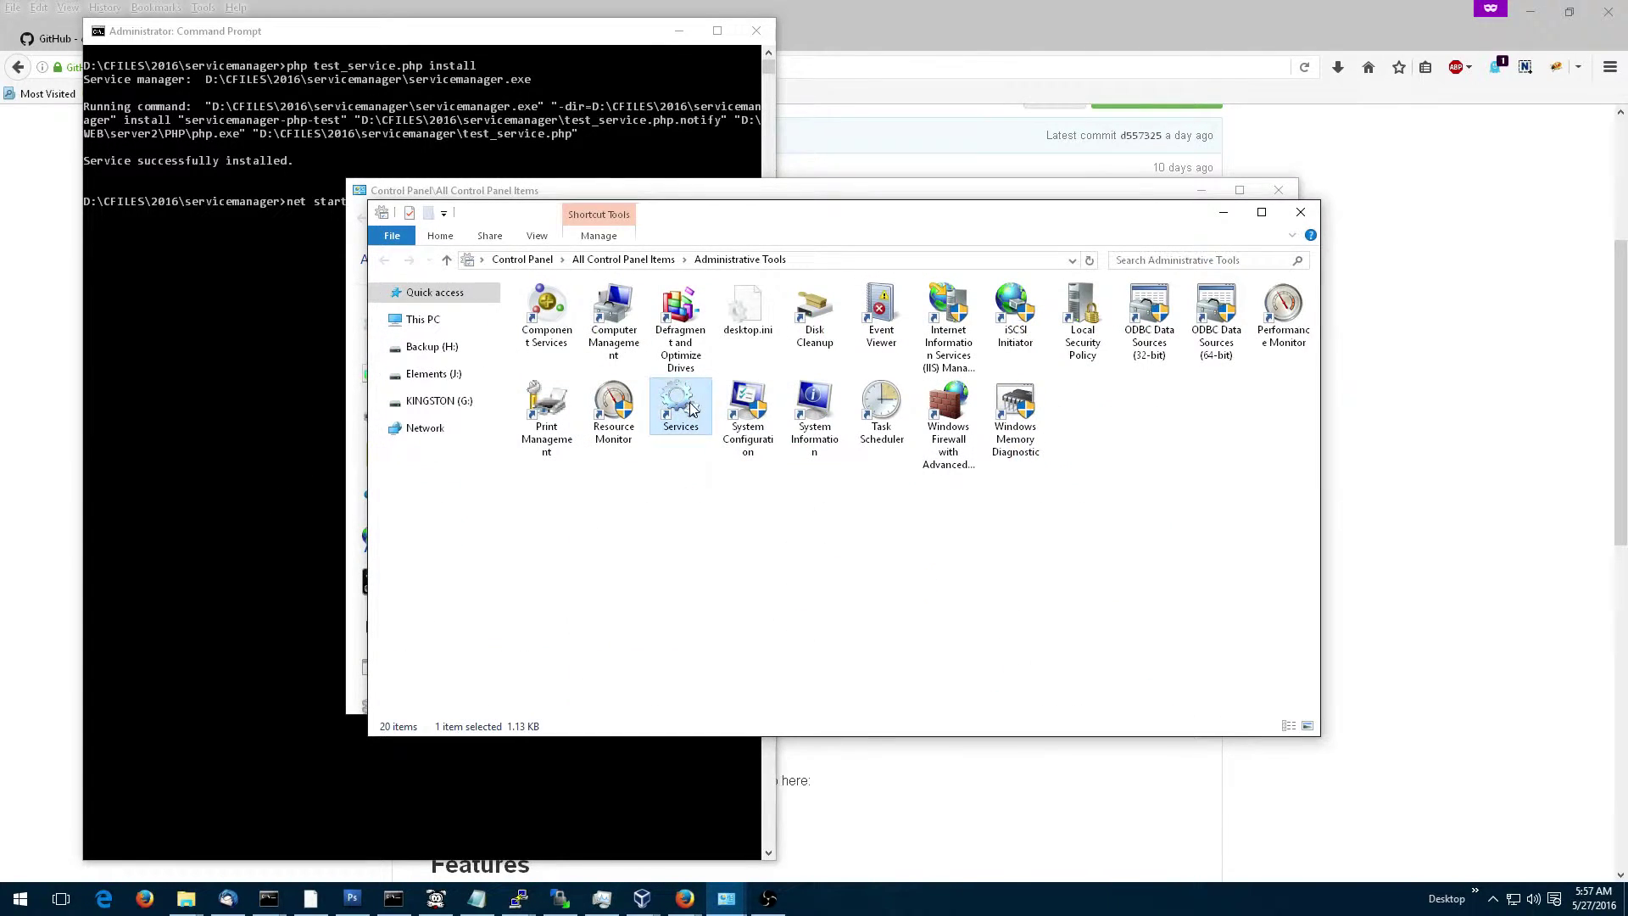
{"action": "double_click", "coordinate": [690, 406]}
{"action": "scroll", "coordinate": [436, 368], "scroll_direction": "down", "scroll_amount": 15}
{"action": "left_click", "coordinate": [437, 366]}
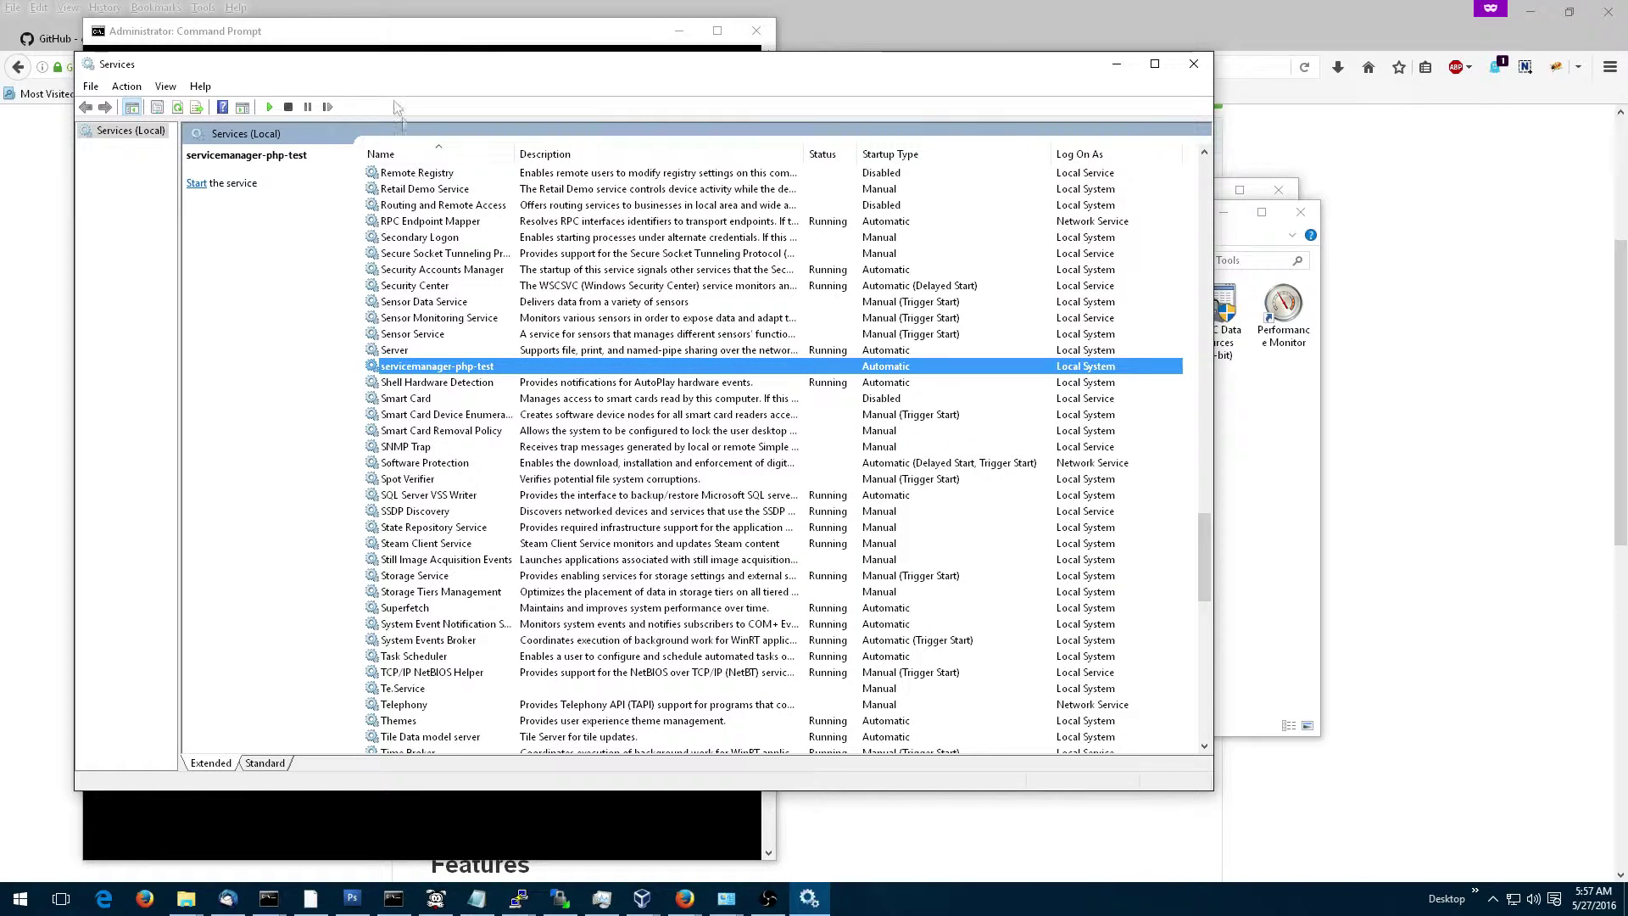
{"action": "left_click", "coordinate": [267, 107]}
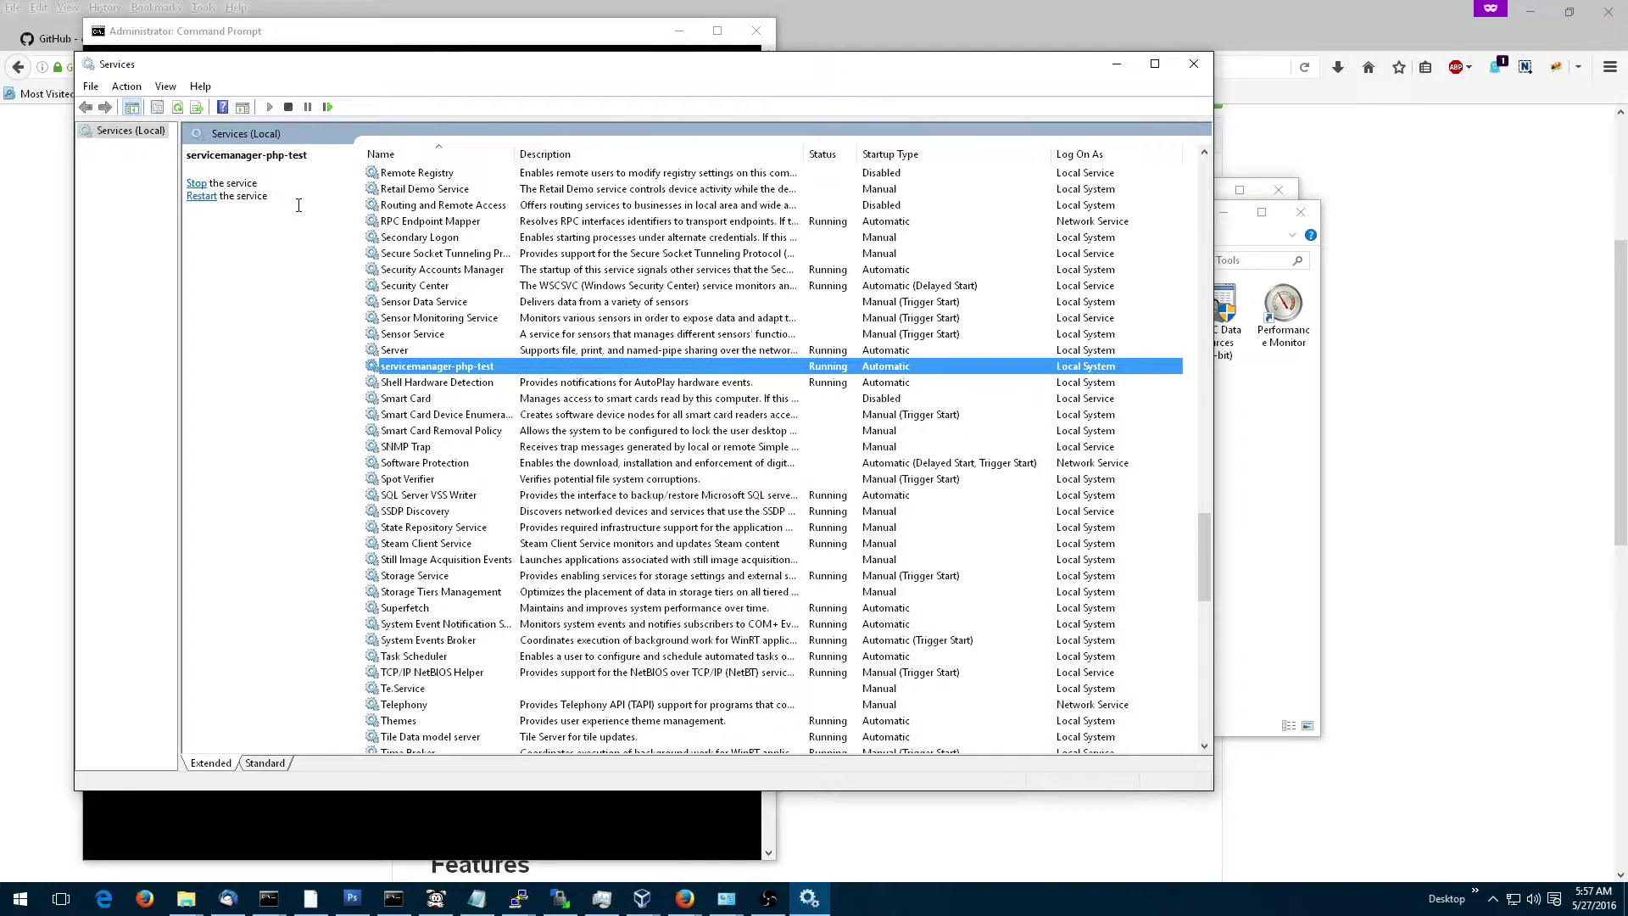
{"action": "left_click", "coordinate": [281, 38]}
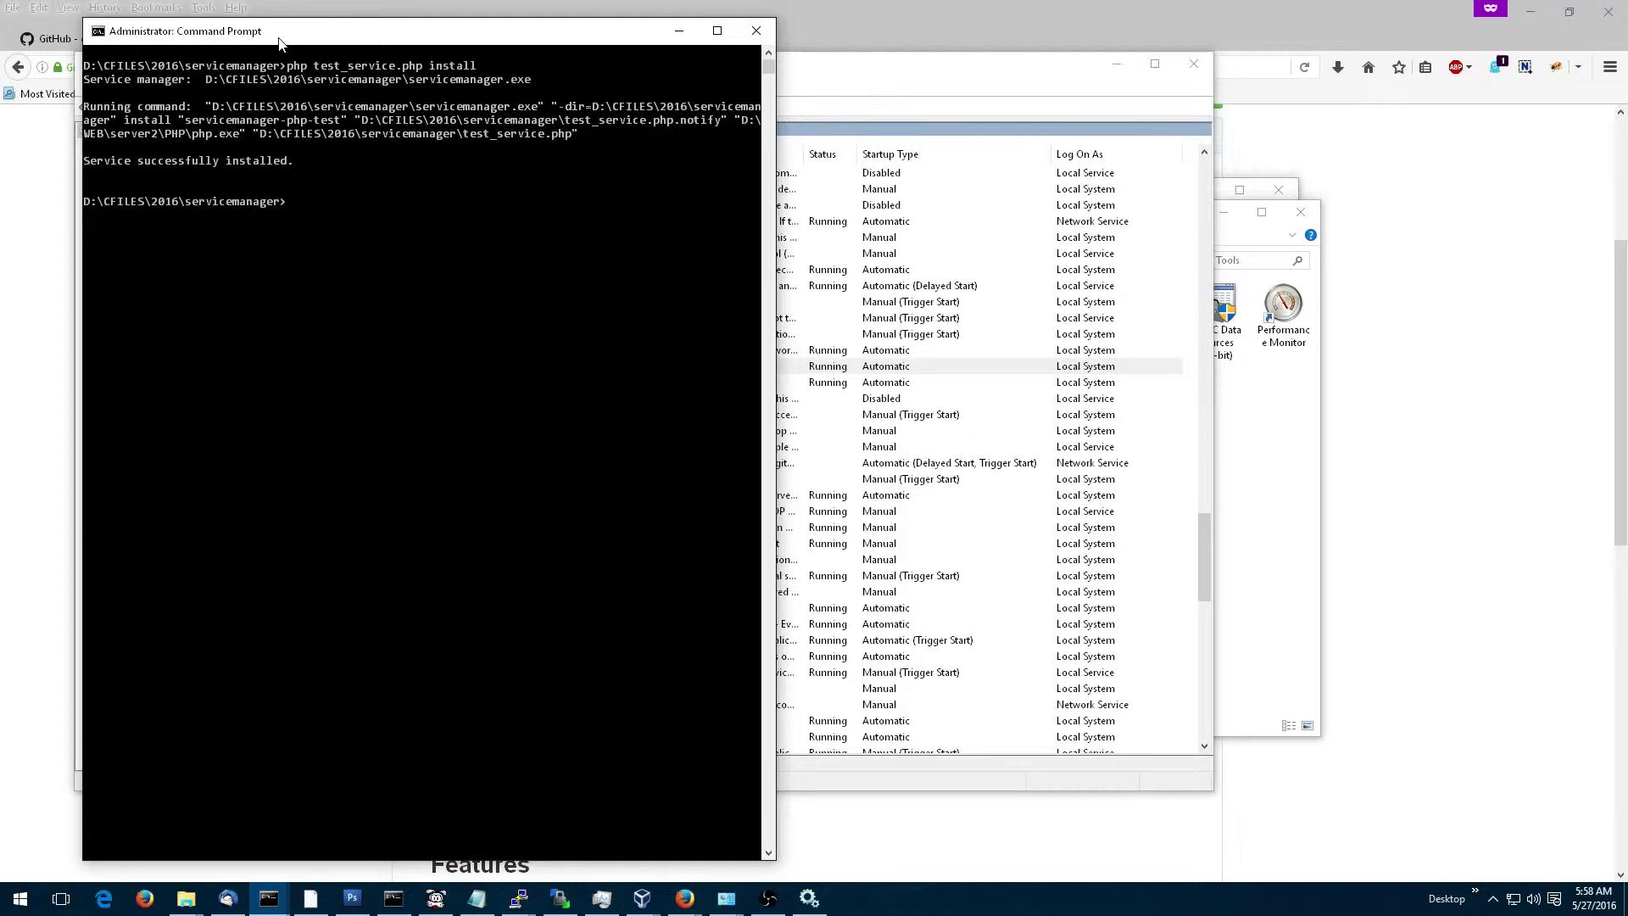
{"action": "type", "text": "php test_ser"}
{"action": "type", "text": "vice.php dumpconfig"}
Run 'php test_service.php dumpconfig' to print the service configuration.
{"action": "key", "text": "Return"}
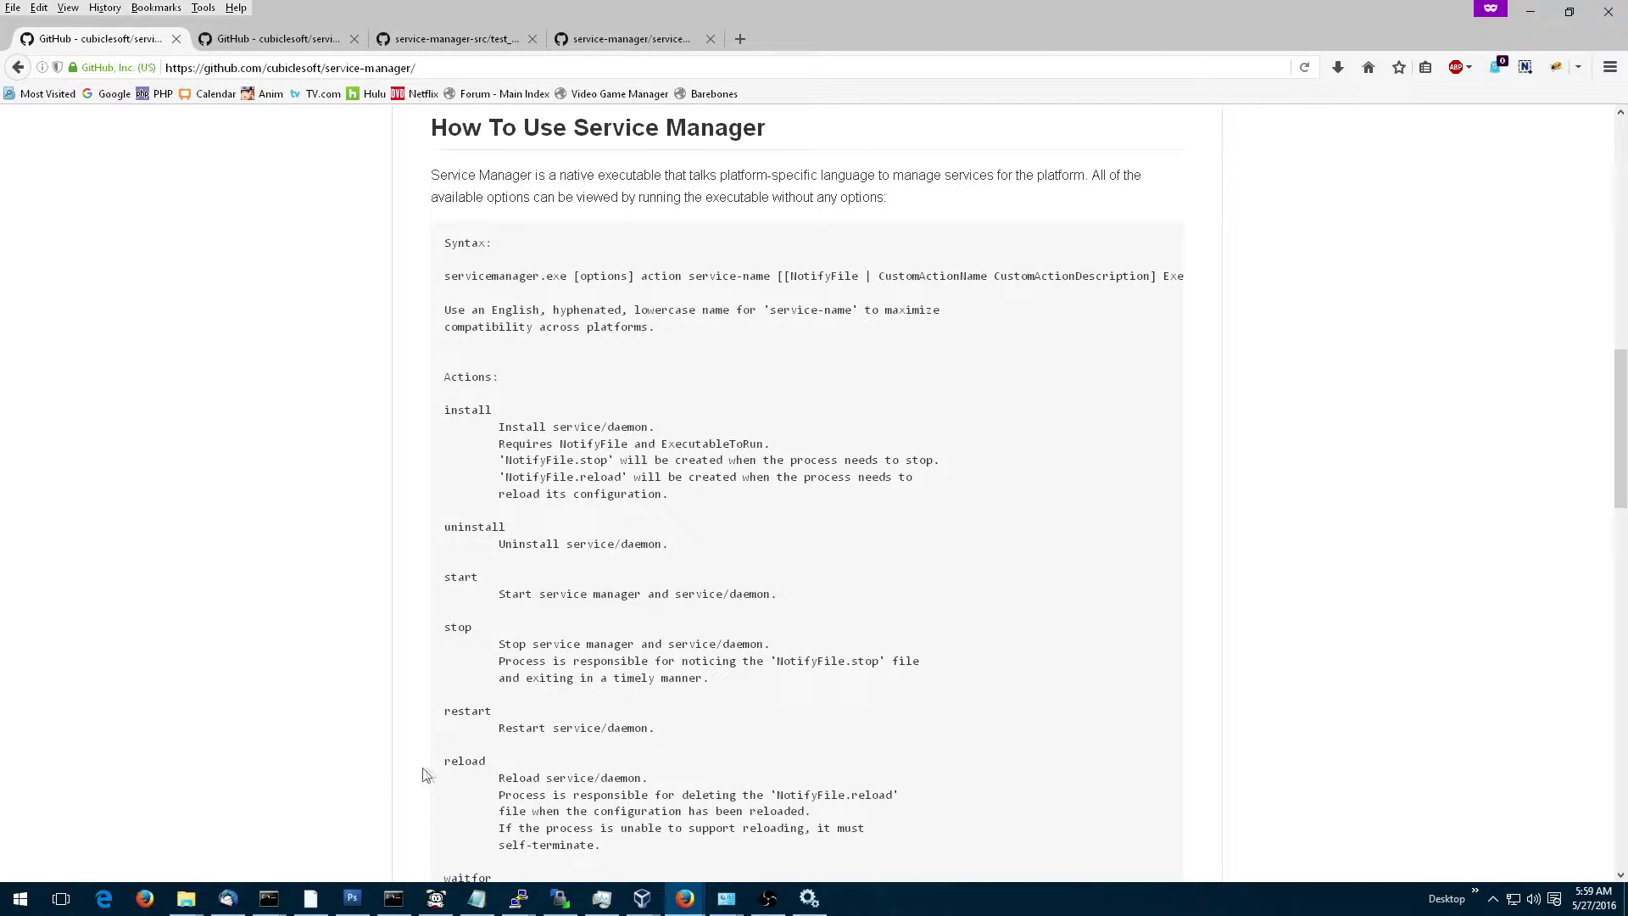
{"action": "scroll", "coordinate": [389, 771], "scroll_direction": "down", "scroll_amount": 2}
{"action": "scroll", "coordinate": [396, 757], "scroll_direction": "down", "scroll_amount": 2}
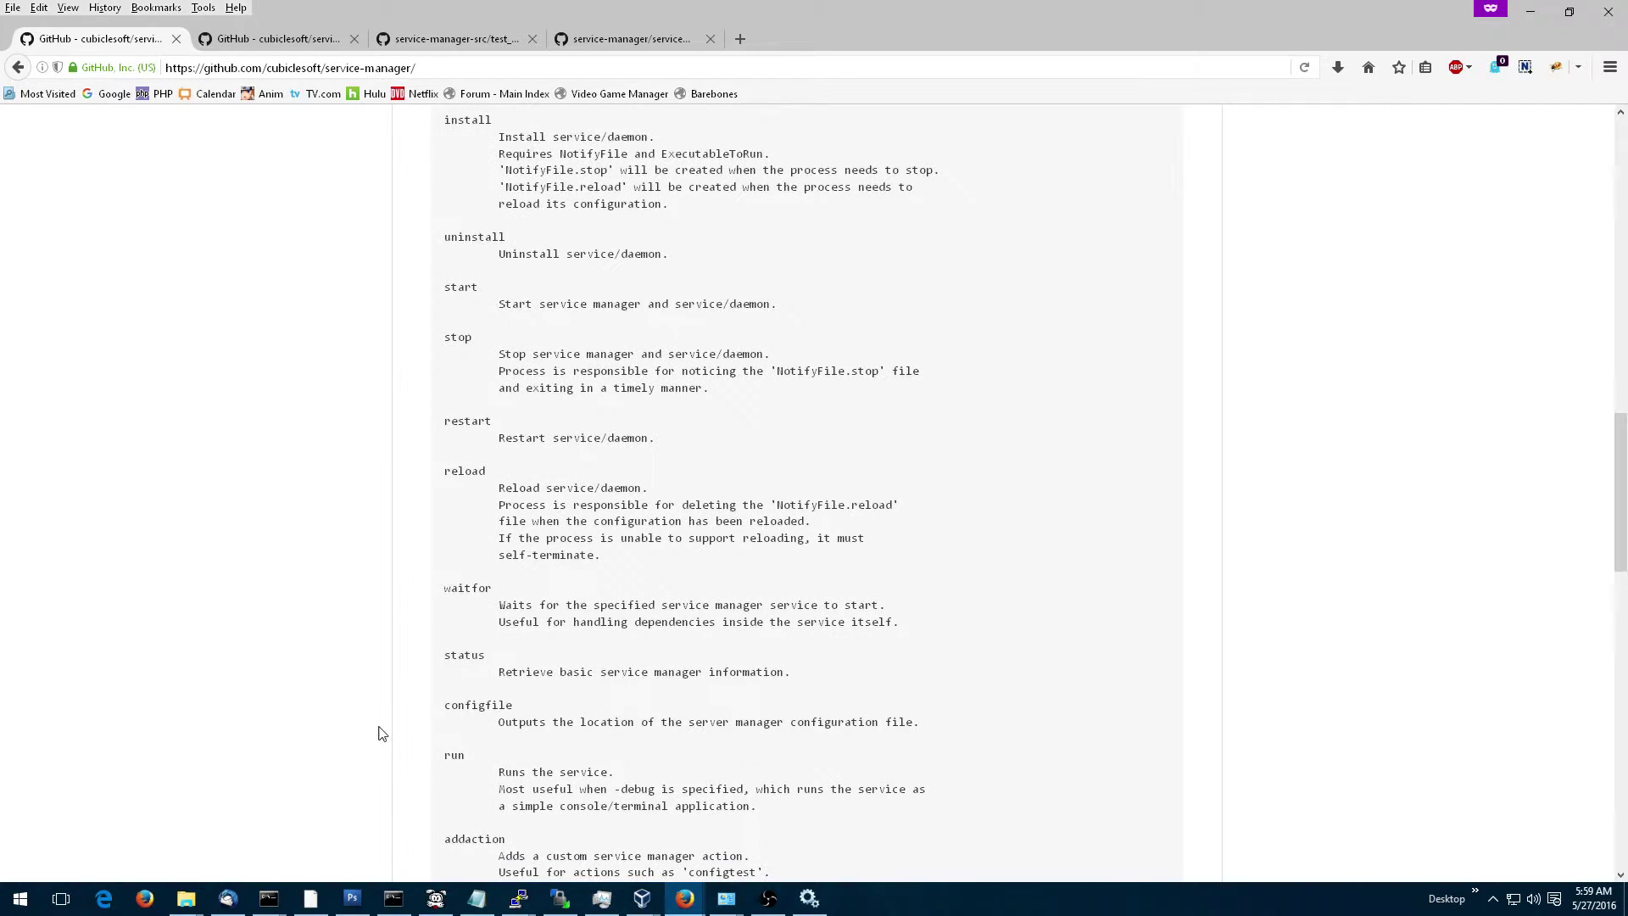
{"action": "scroll", "coordinate": [378, 733], "scroll_direction": "down", "scroll_amount": 1}
{"action": "scroll", "coordinate": [378, 734], "scroll_direction": "down", "scroll_amount": 1}
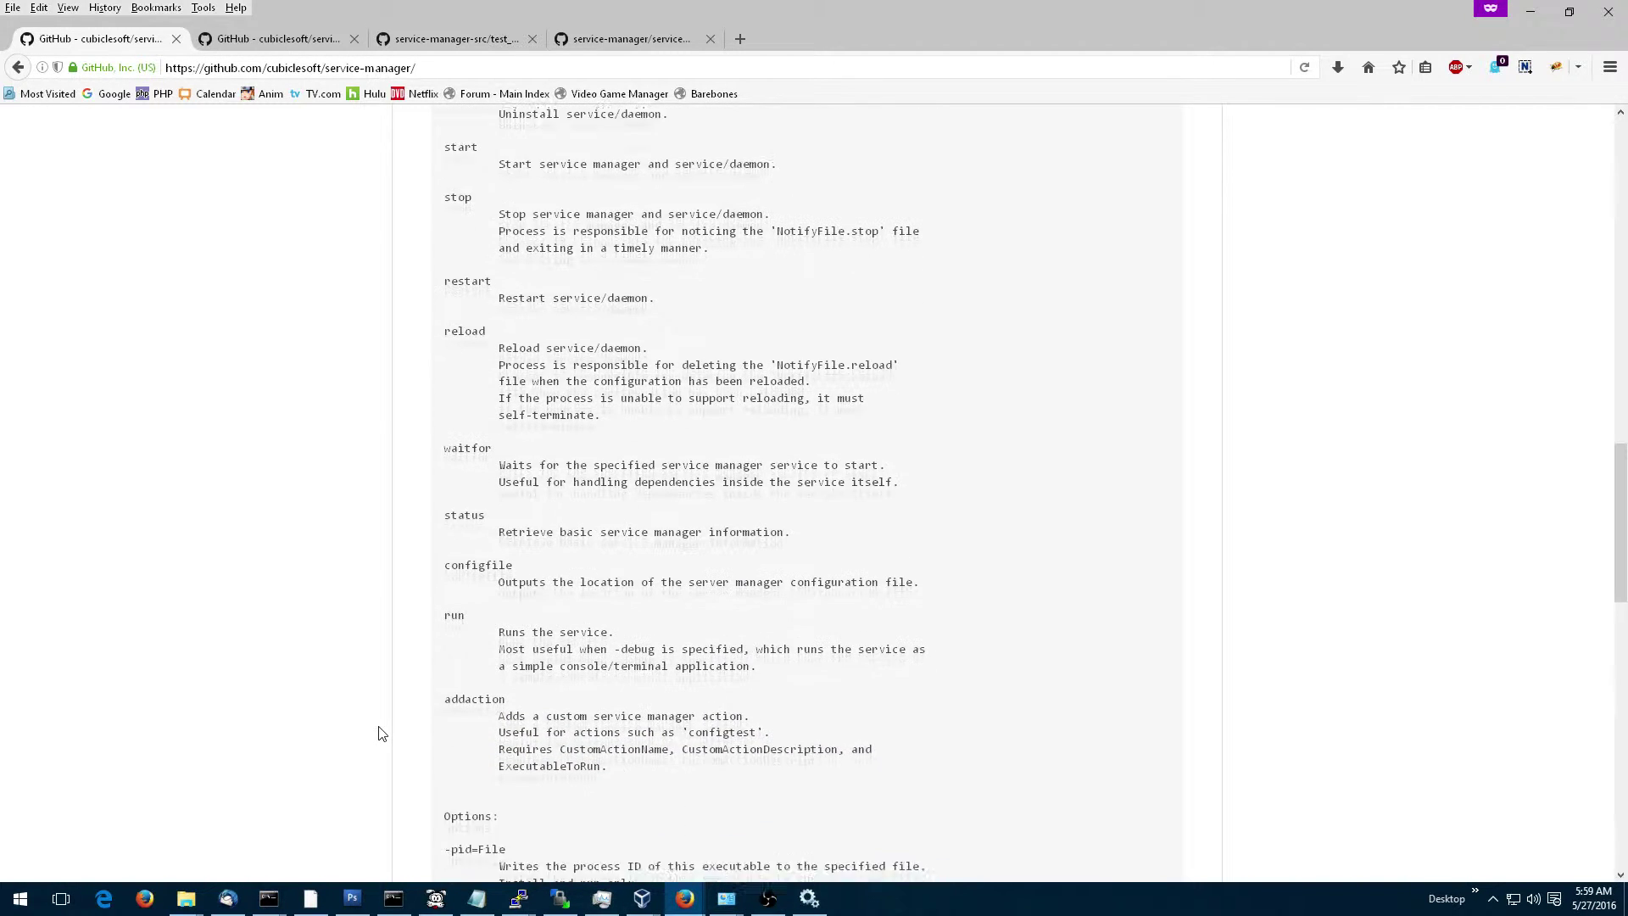
{"action": "scroll", "coordinate": [378, 734], "scroll_direction": "down", "scroll_amount": 1}
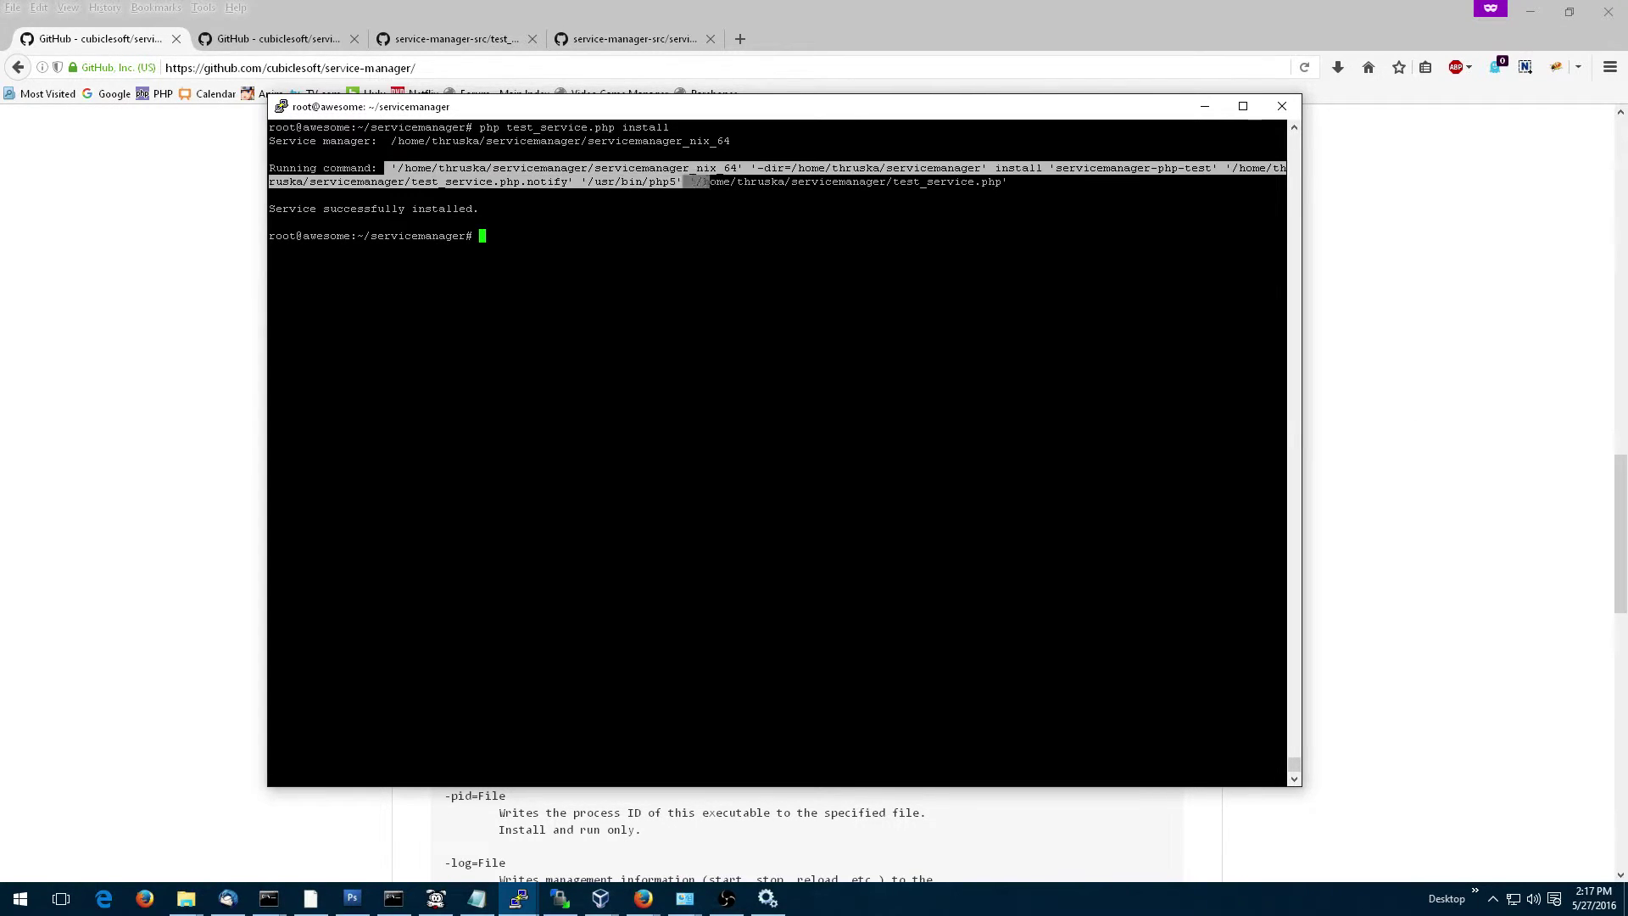
Start it with '/etc/init.d/servicemanager-php-test start' and confirm PHP processes via 'ps aux | grep php'.
{"action": "left_click_drag", "start_coordinate": [390, 168], "coordinate": [1007, 181]}
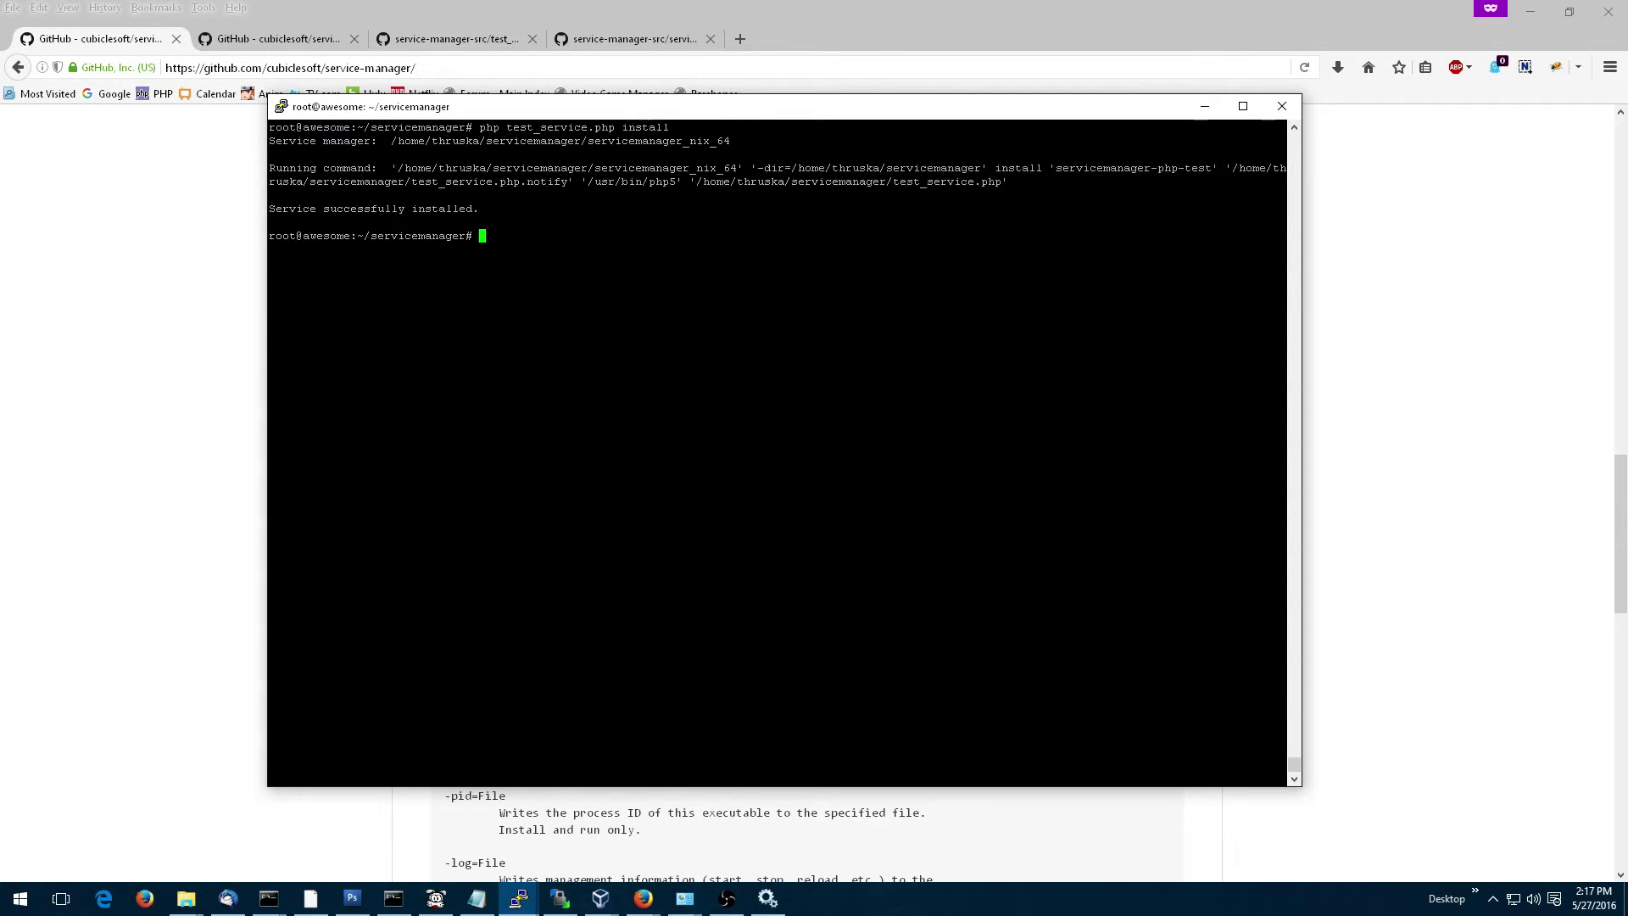
{"action": "type", "text": "./servicemanager_nix_64 start servicemanager-php-test"}
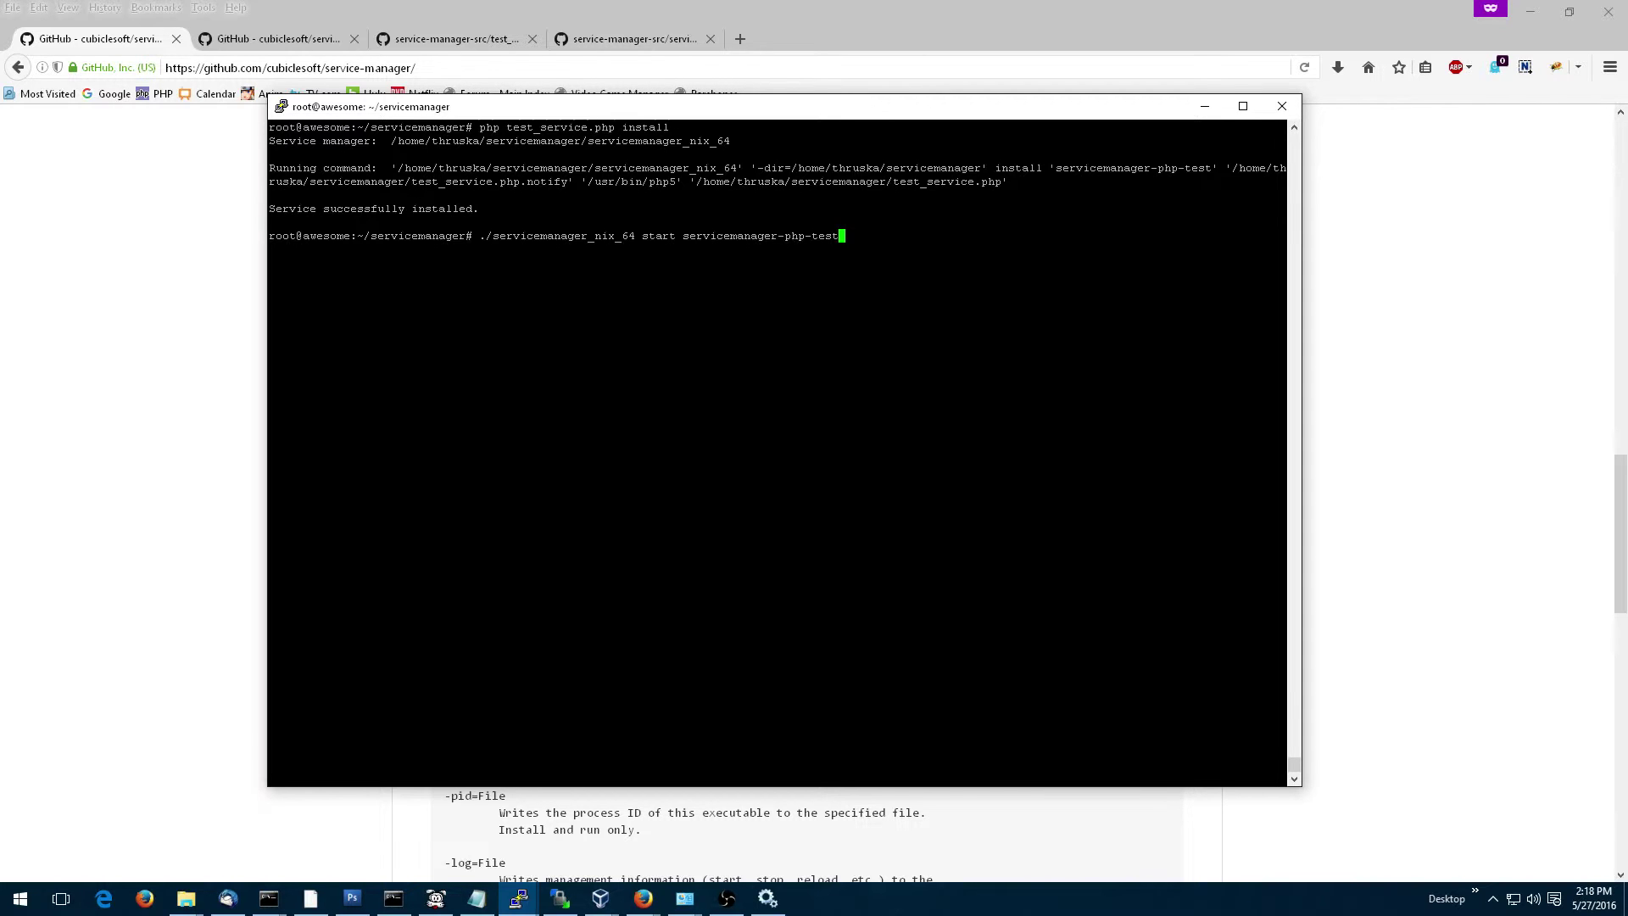
{"action": "key", "text": "Up"}
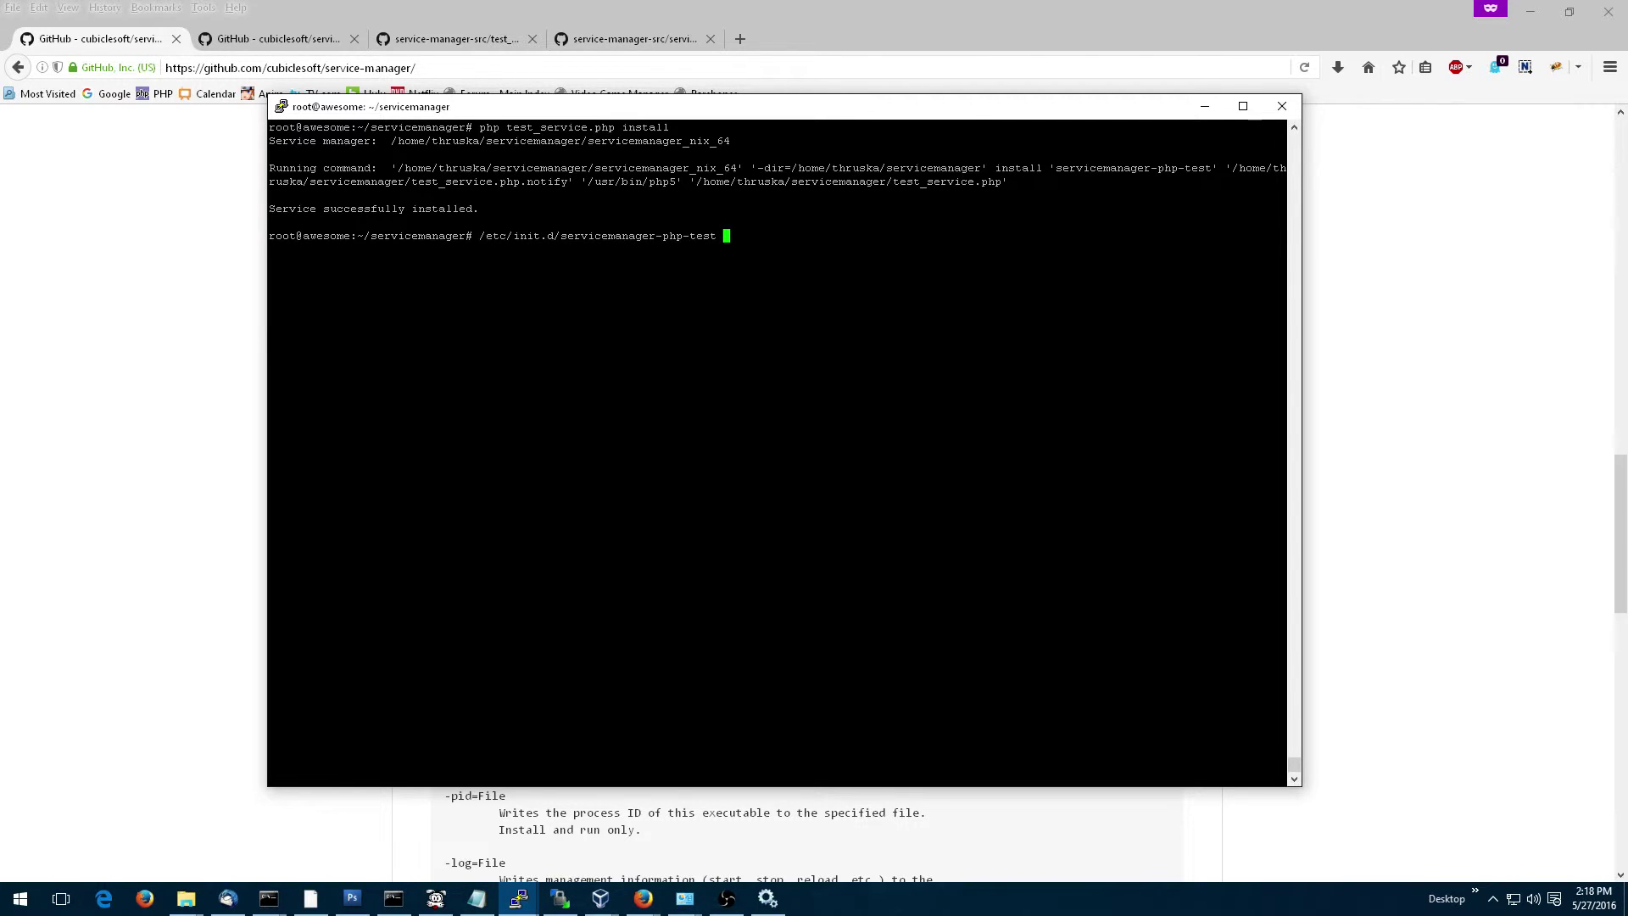
{"action": "type", "text": "st"}
{"action": "type", "text": "art"}
{"action": "key", "text": "Return"}
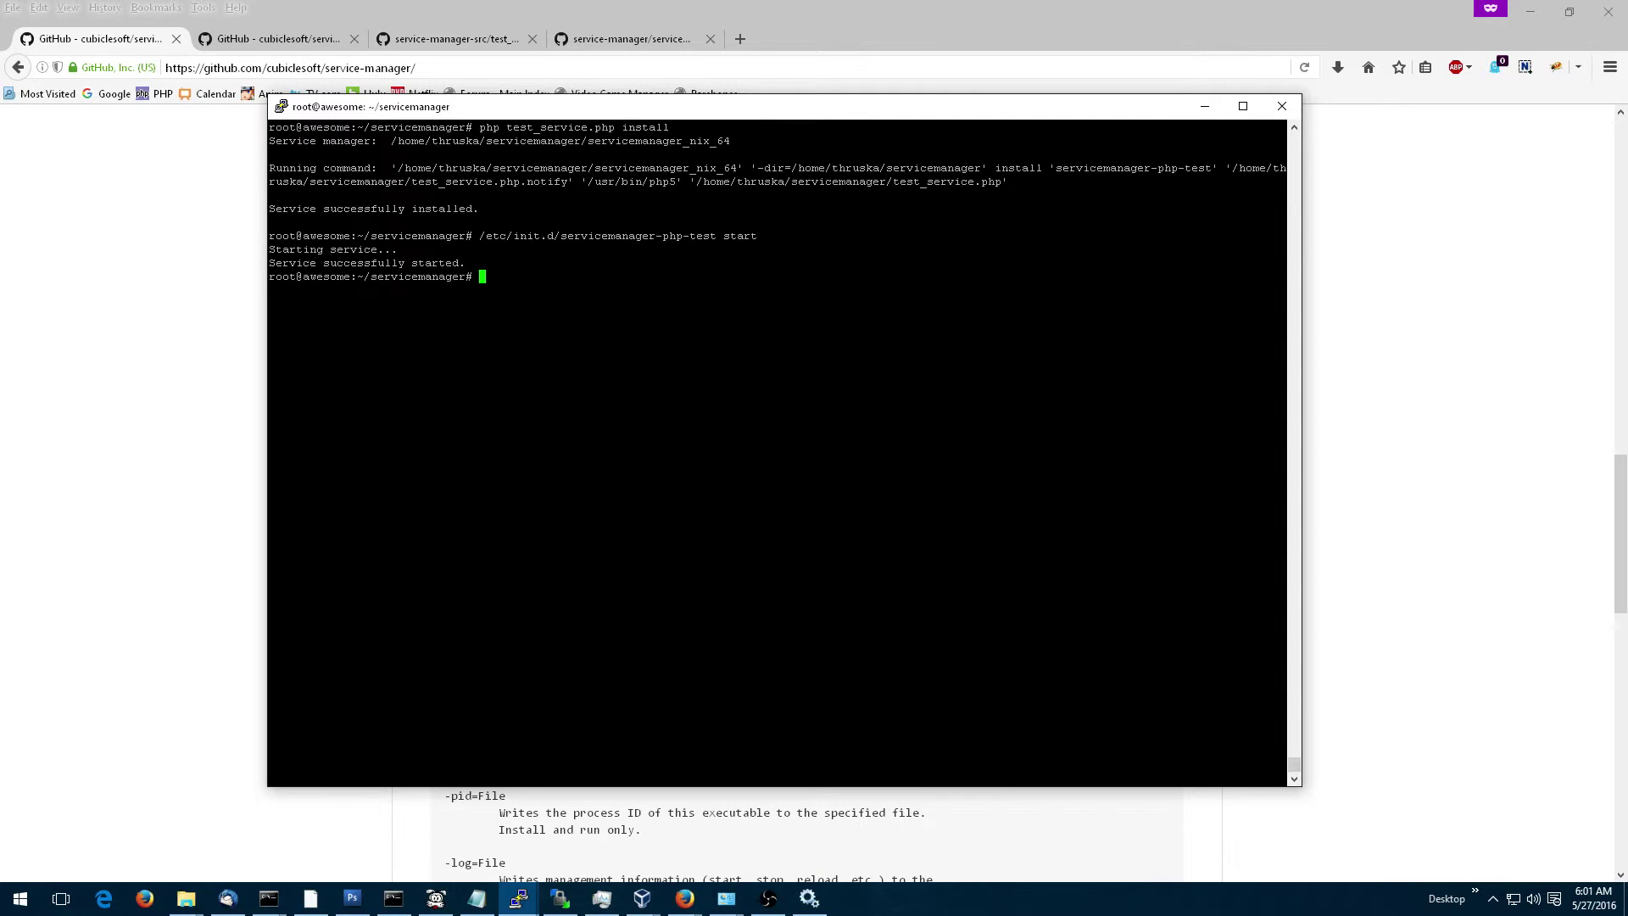
{"action": "type", "text": "ps aux | grep php"}
{"action": "key", "text": "Return"}
{"action": "key", "text": "alt+Tab"}
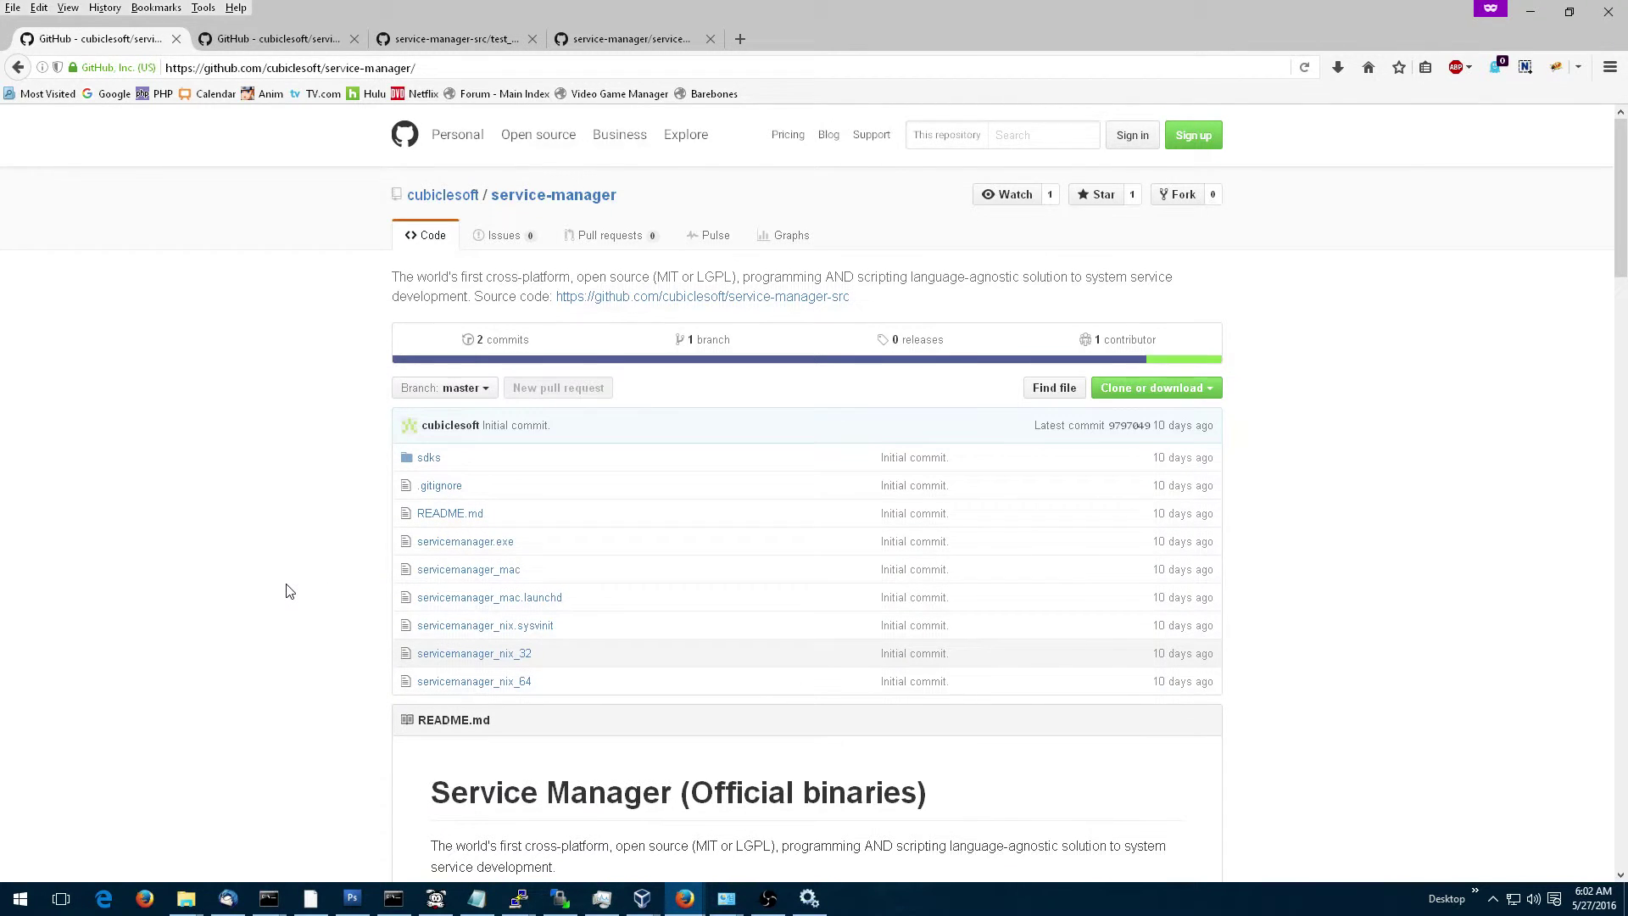
{"action": "scroll", "coordinate": [286, 590], "scroll_direction": "down", "scroll_amount": 3}
{"action": "key", "text": "ctrl+Tab"}
{"action": "key", "text": "ctrl+Tab"}
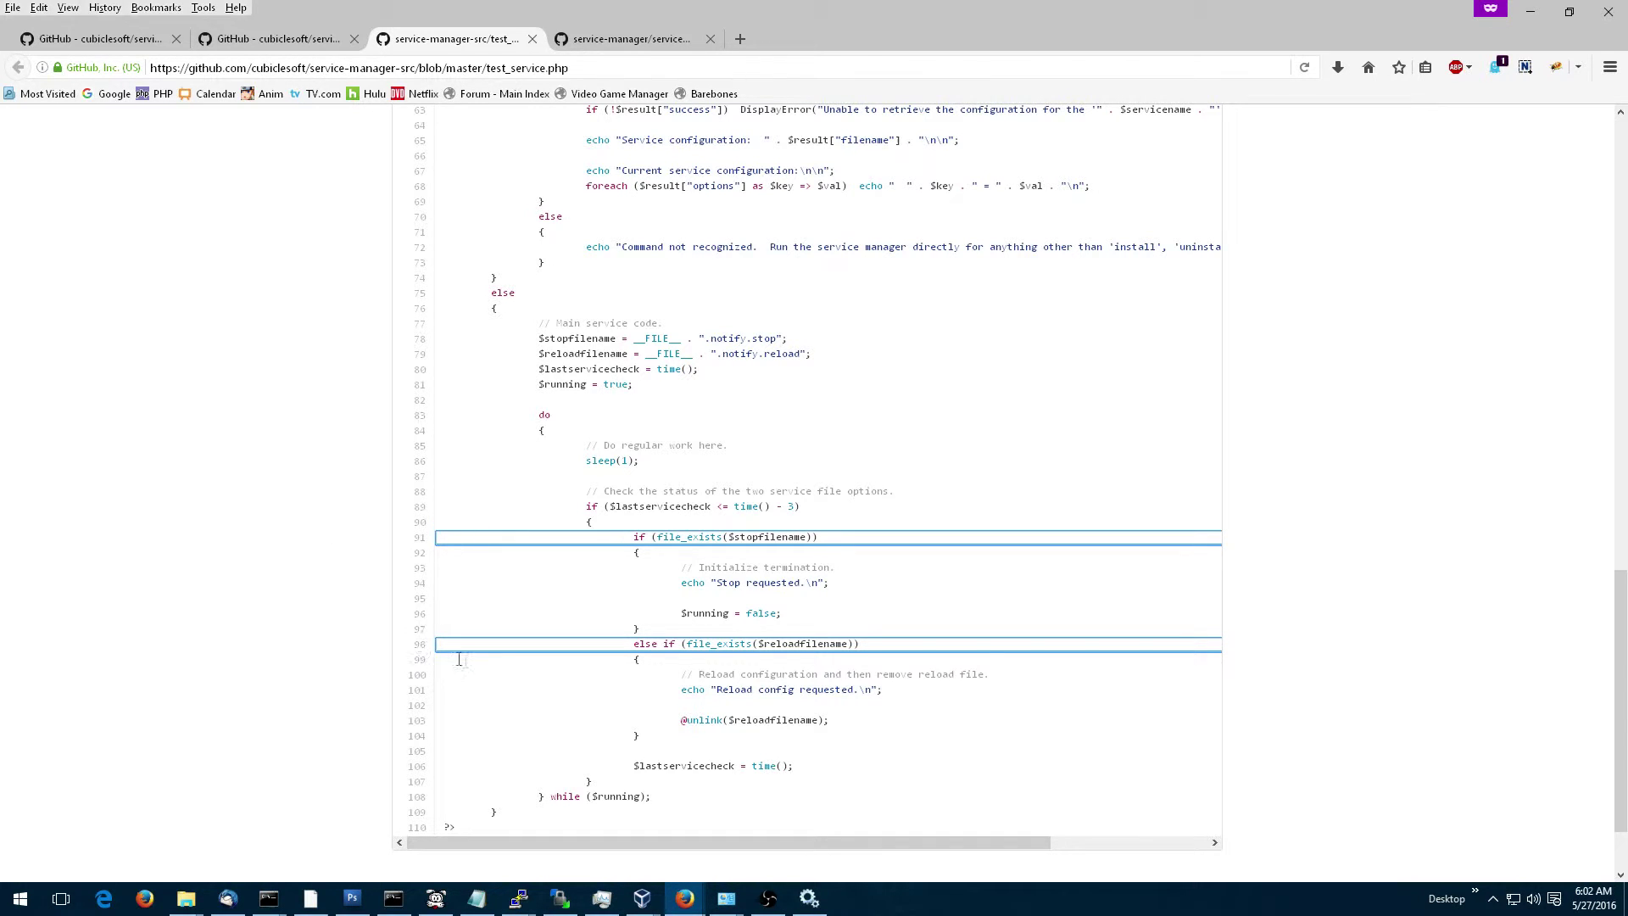
{"action": "key", "text": "ctrl+Tab"}
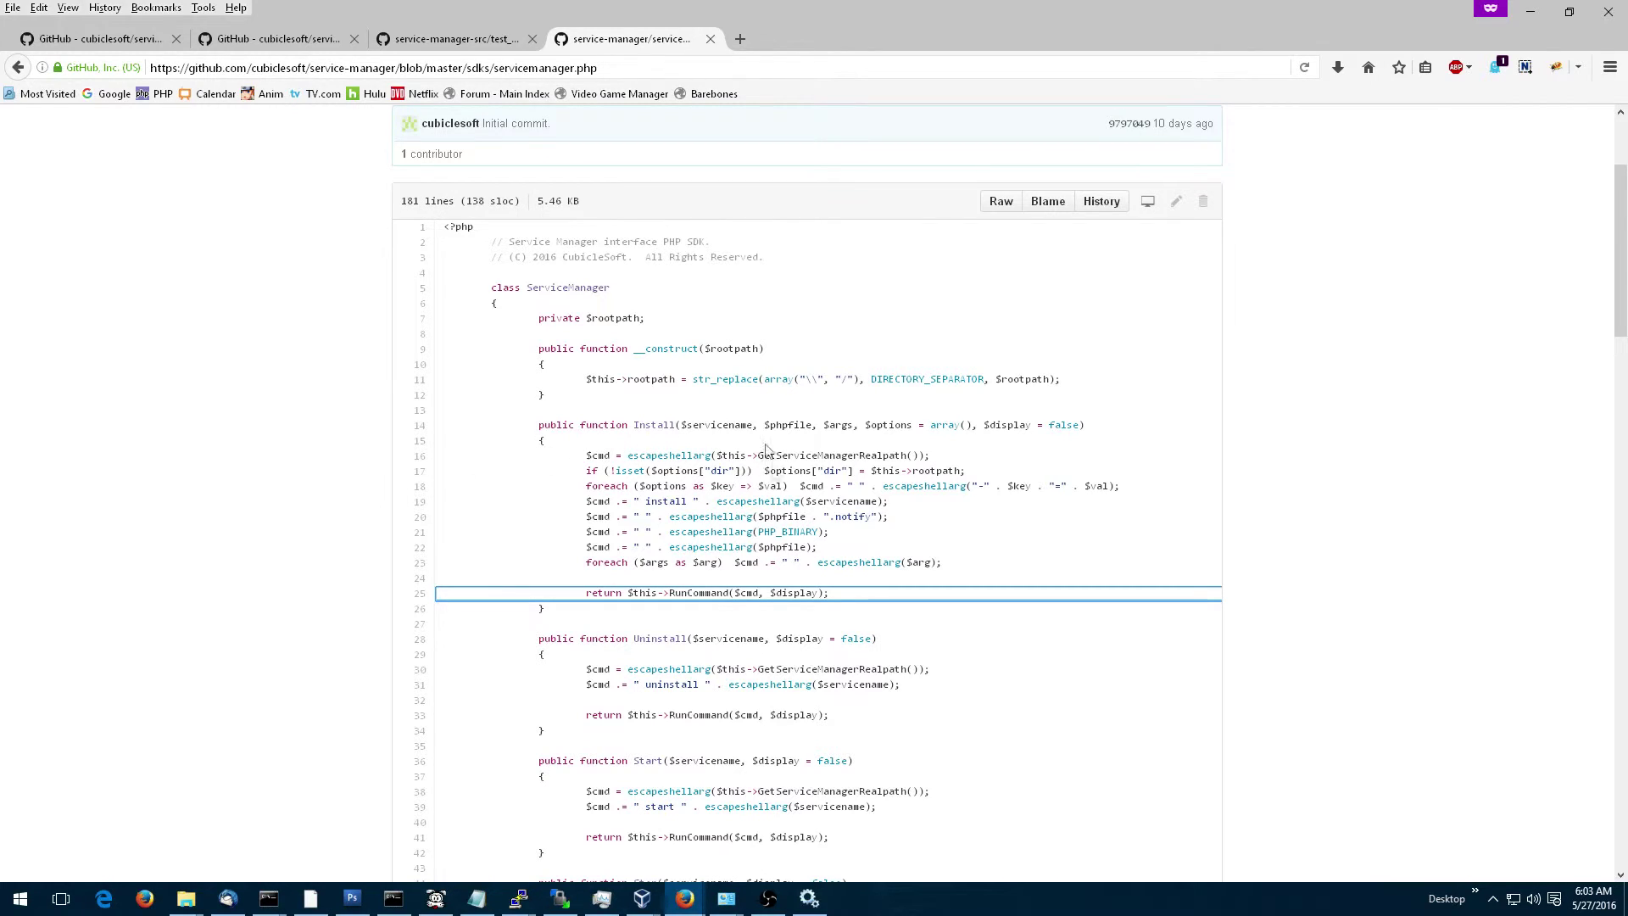
{"action": "scroll", "coordinate": [476, 569], "scroll_direction": "down", "scroll_amount": 8}
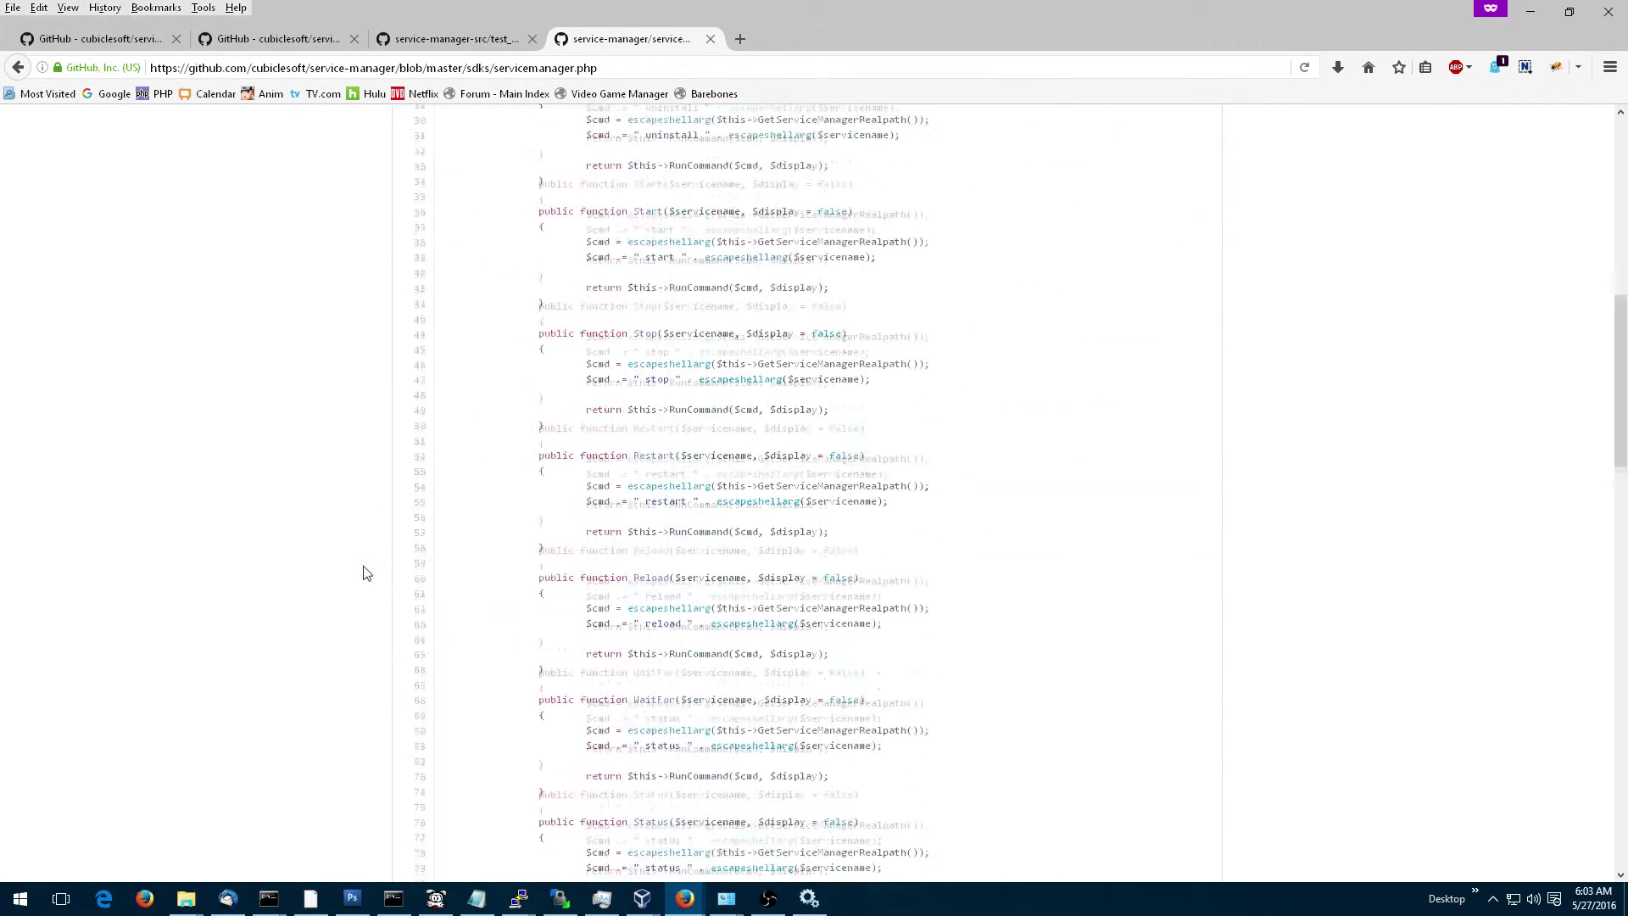
{"action": "scroll", "coordinate": [365, 570], "scroll_direction": "down", "scroll_amount": 8}
{"action": "scroll", "coordinate": [414, 563], "scroll_direction": "down", "scroll_amount": 8}
{"action": "scroll", "coordinate": [409, 560], "scroll_direction": "down", "scroll_amount": 8}
{"action": "scroll", "coordinate": [411, 560], "scroll_direction": "down", "scroll_amount": 3}
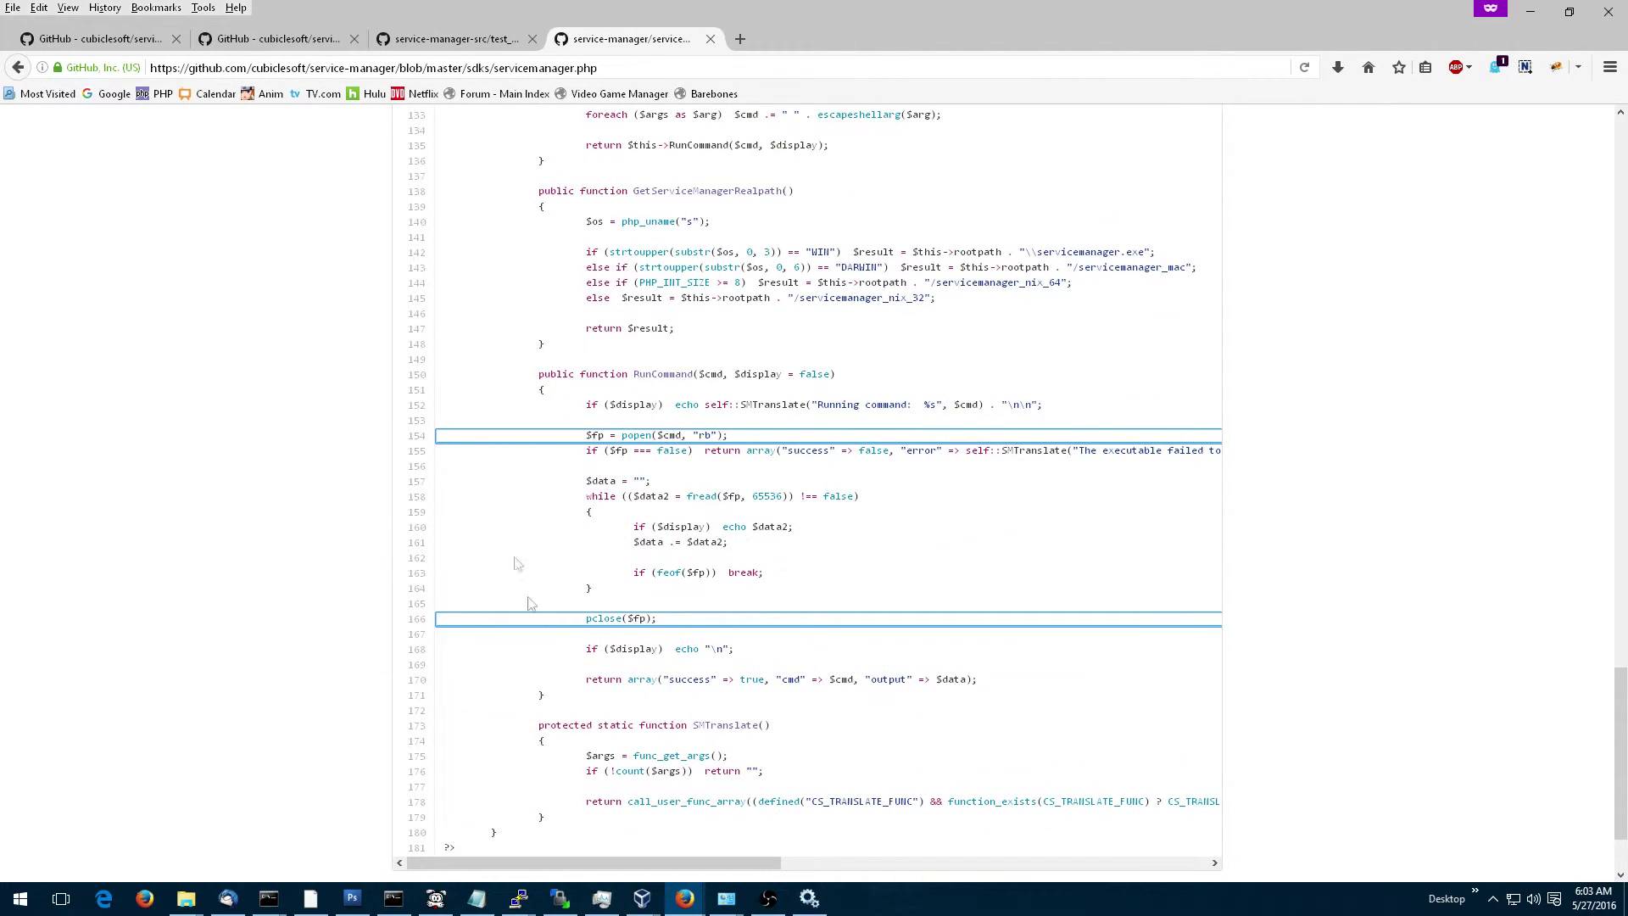
{"action": "key", "text": "ctrl+Tab"}
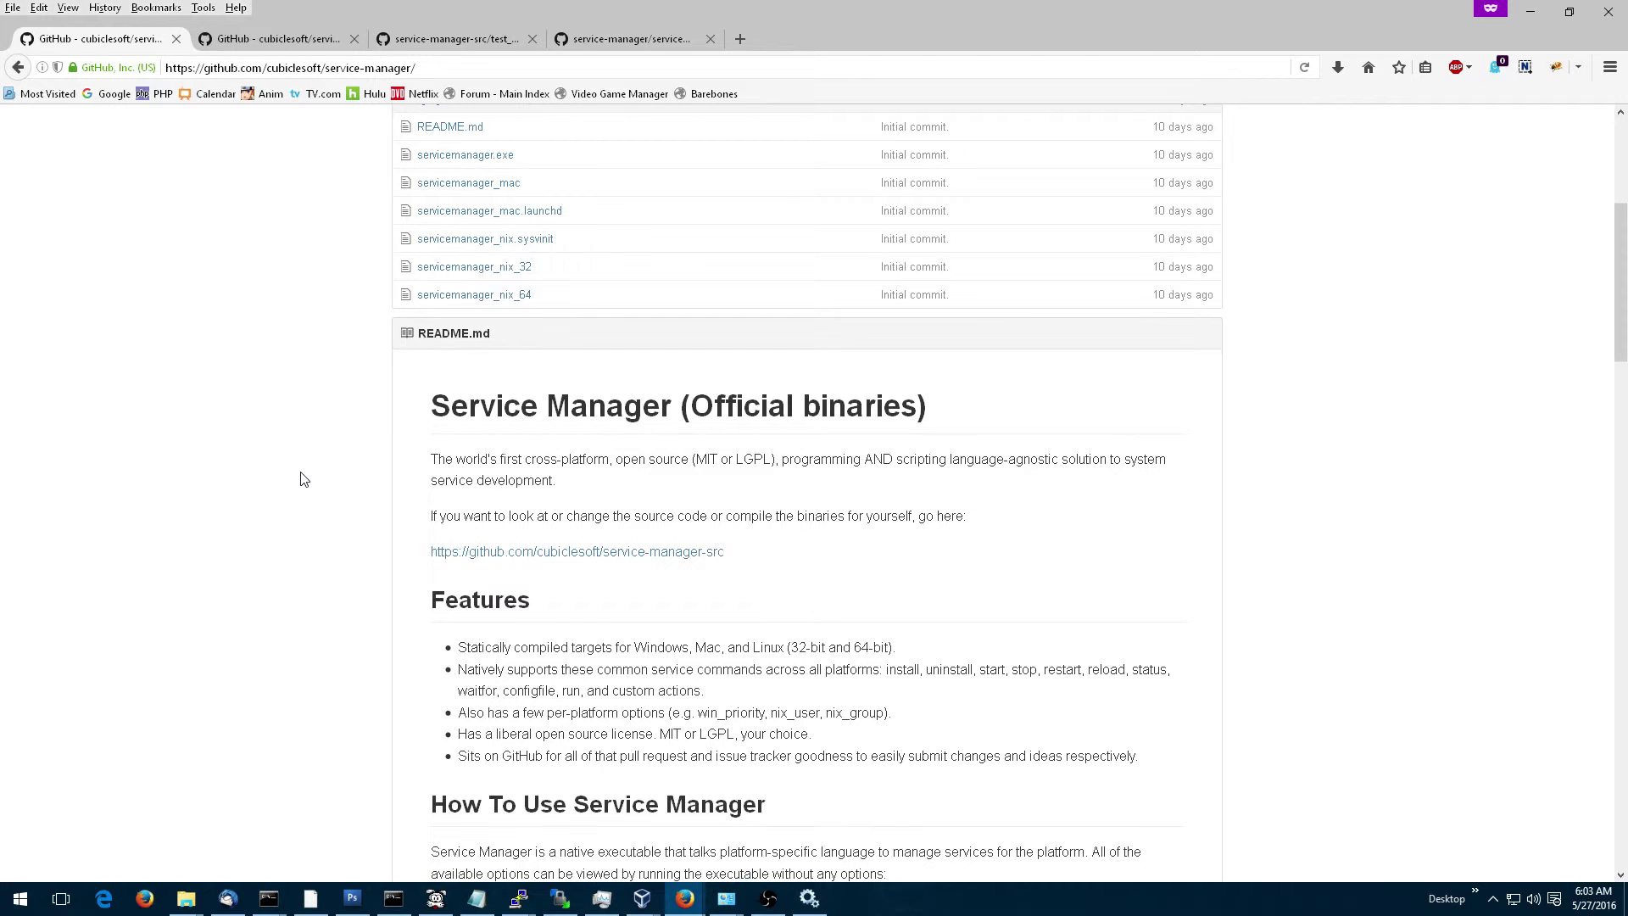
{"action": "scroll", "coordinate": [302, 479], "scroll_direction": "down", "scroll_amount": 2}
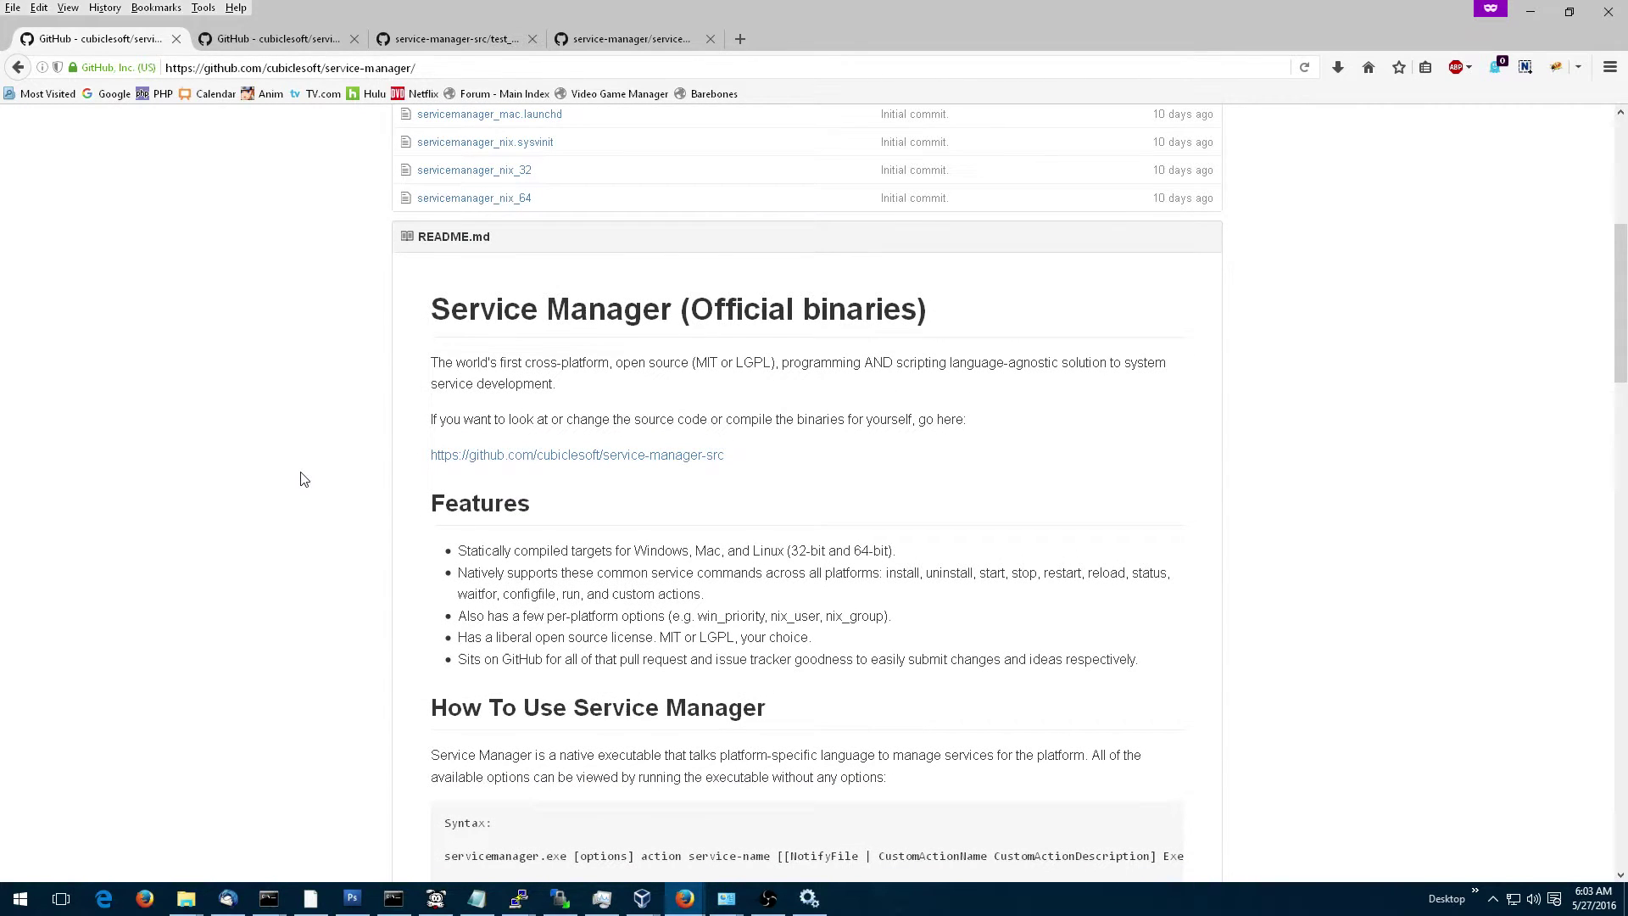